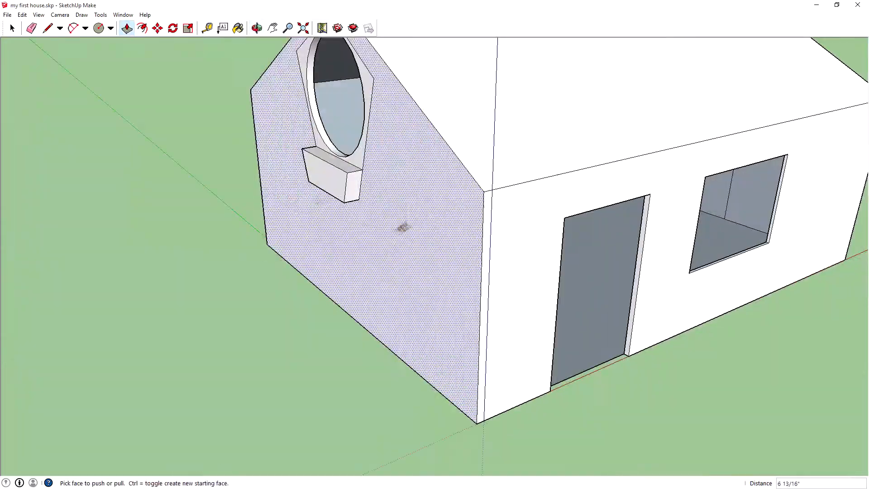
pyautogui.click(413, 225)
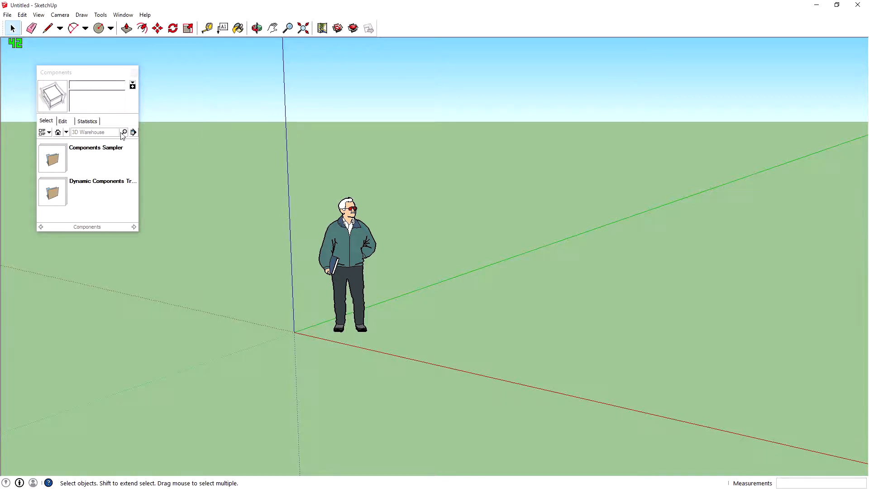
# Step: Enlarge the Components window and search the 3D Warehouse for "lamp"
pyautogui.click(96, 132)
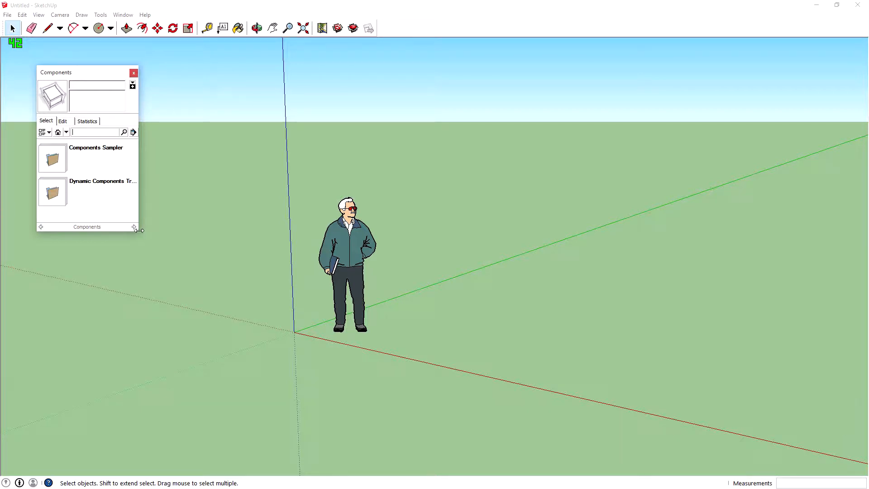
pyautogui.moveTo(139, 233); pyautogui.dragTo(210, 371)
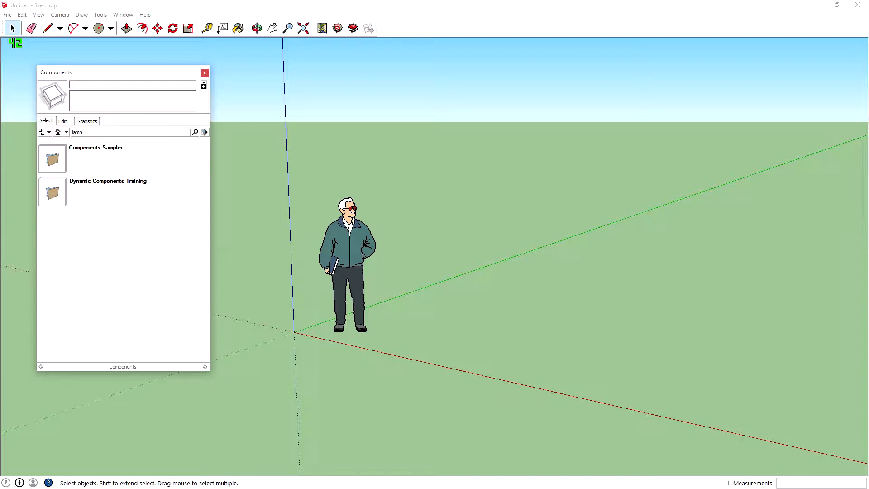
pyautogui.press('Return')
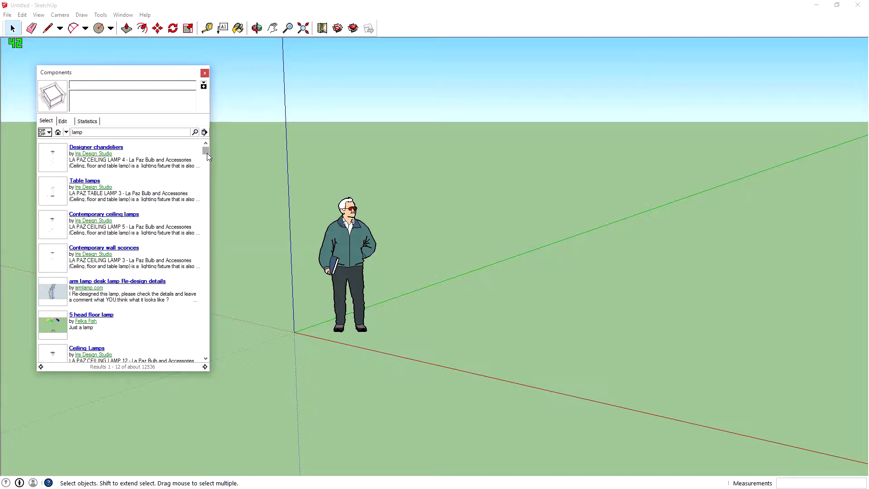
# Step: Open the Table Lamp A model page from the search results and look through its details and related models
pyautogui.moveTo(207, 153); pyautogui.dragTo(179, 303)
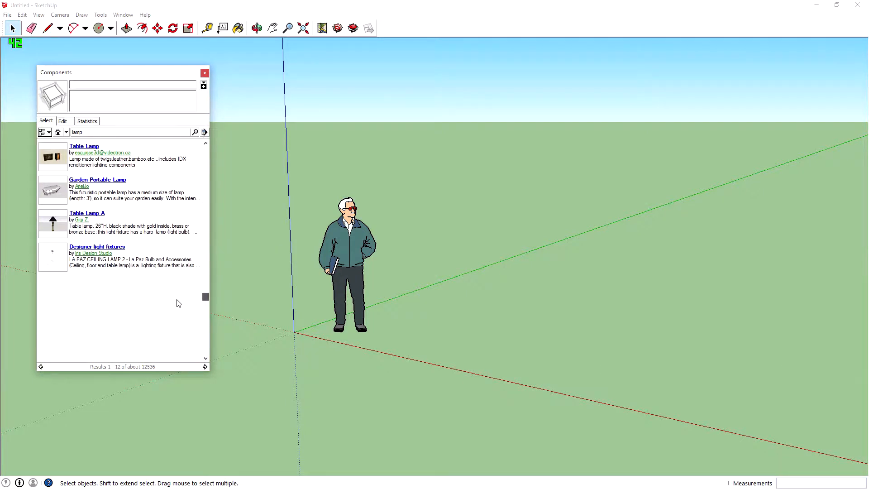
pyautogui.click(97, 213)
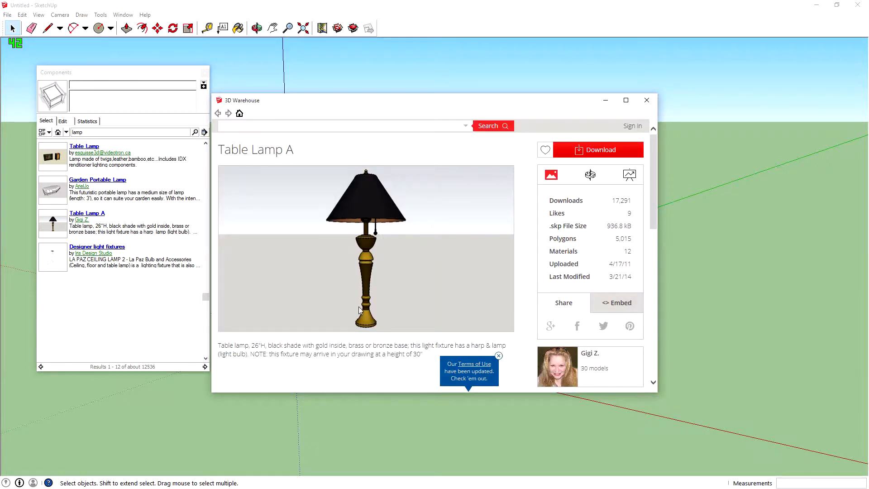
pyautogui.scroll(-5, 354, 304)
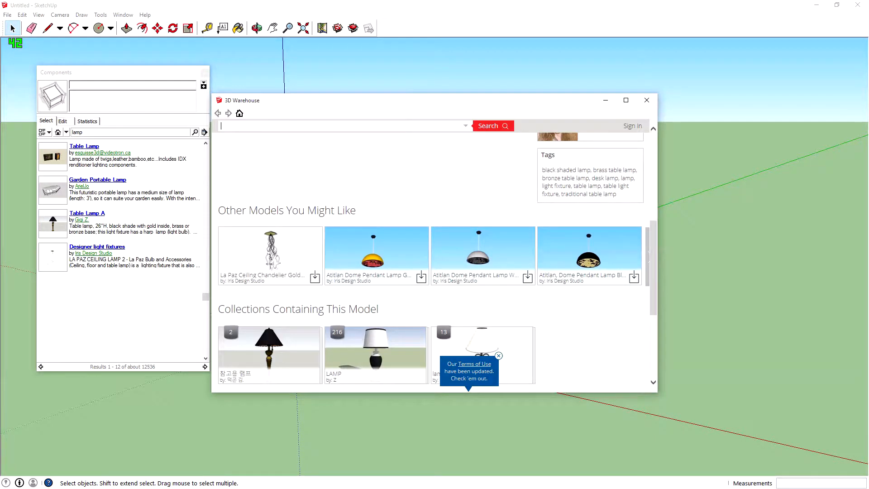
pyautogui.scroll(-4, 375, 260)
pyautogui.scroll(6, 373, 267)
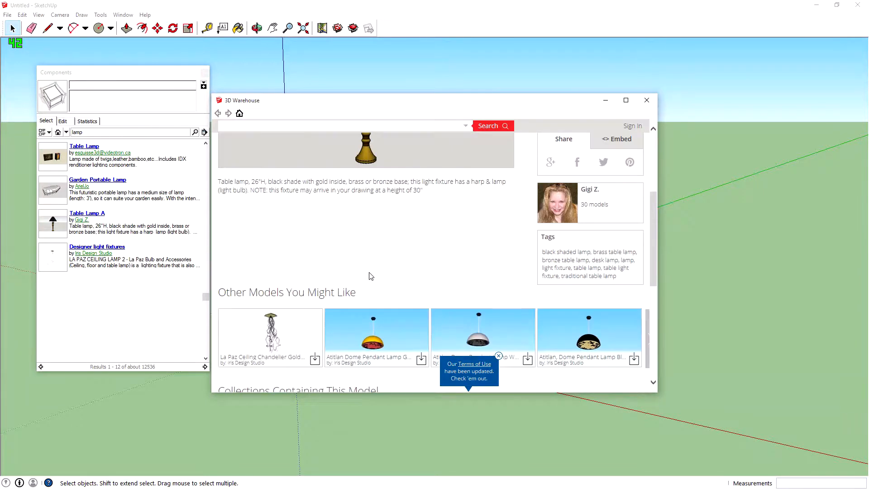
pyautogui.scroll(4, 370, 277)
pyautogui.scroll(-1, 368, 281)
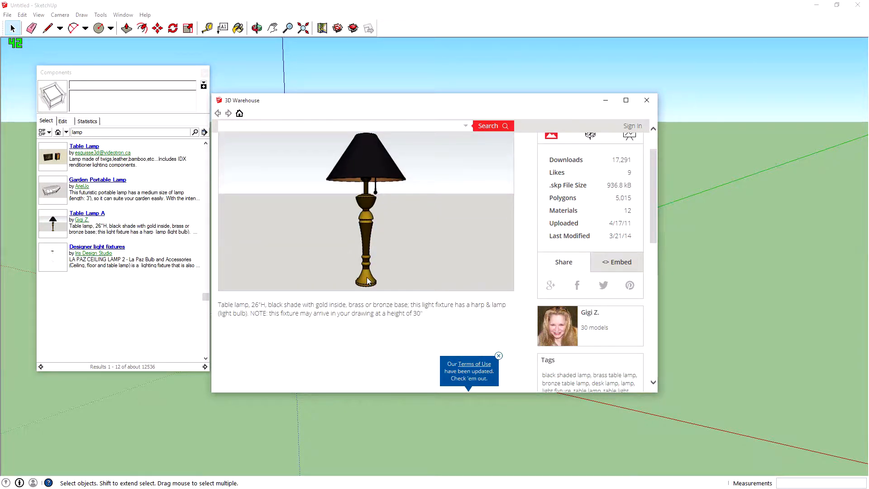
pyautogui.scroll(-2, 426, 271)
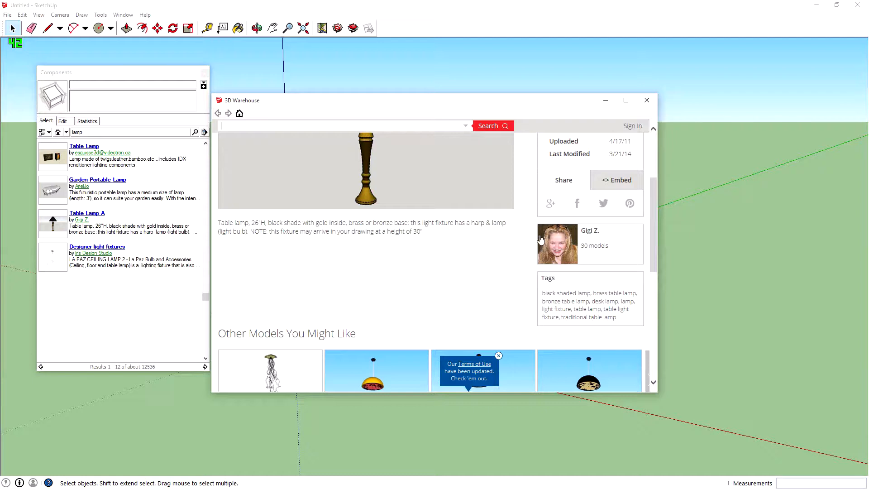
pyautogui.scroll(3, 484, 267)
# Step: Download Table Lamp A directly into the model and place it on the ground in front of the standing figure, leaving it deselected
pyautogui.click(567, 149)
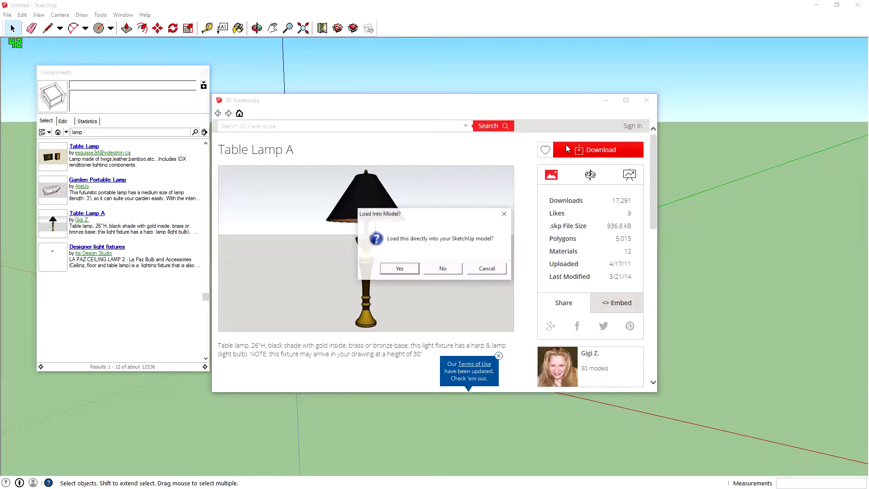
pyautogui.click(399, 269)
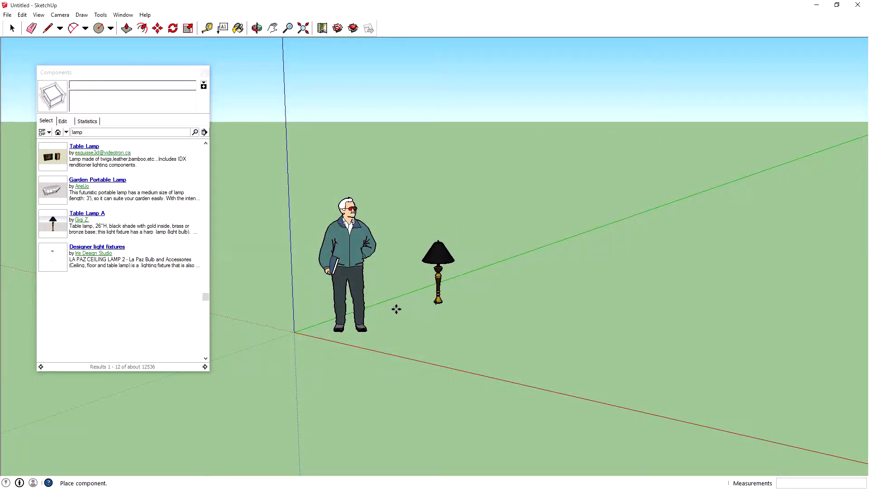
pyautogui.click(355, 357)
pyautogui.scroll(2, 435, 346)
pyautogui.scroll(5, 434, 347)
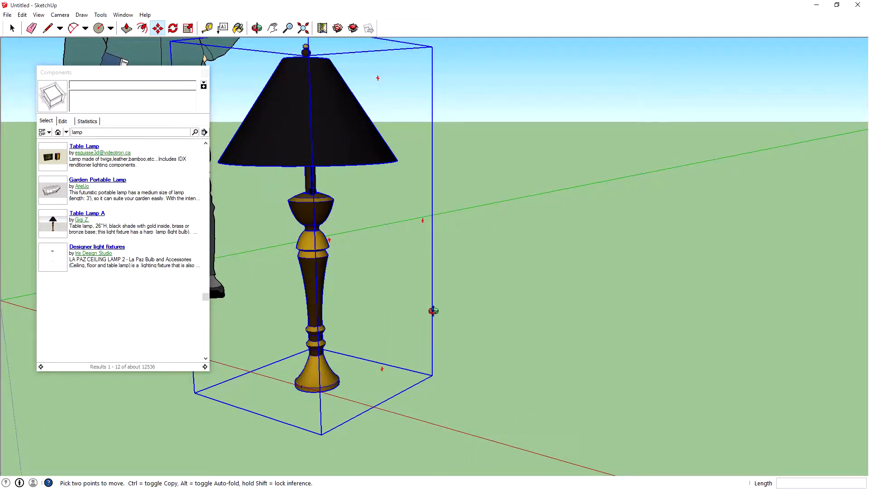
pyautogui.moveTo(433, 310); pyautogui.dragTo(384, 320, button='middle')
pyautogui.press('Escape')
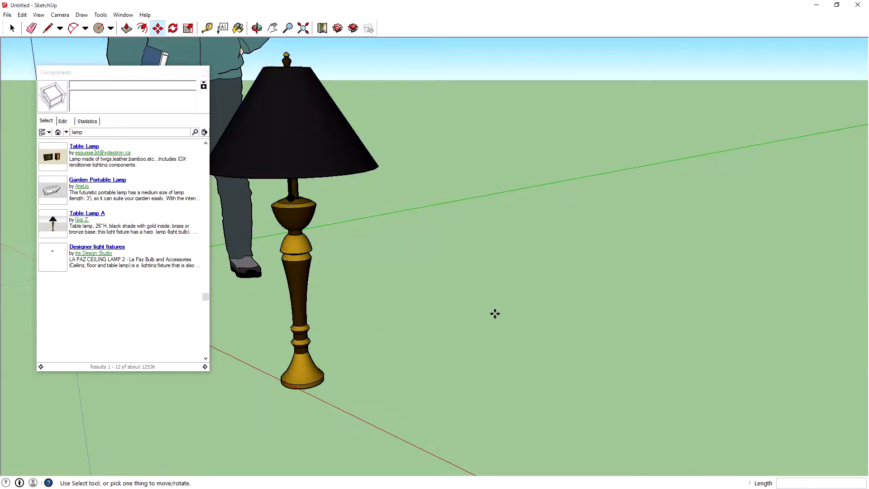
# Step: Close the Components window and examine the placed lamp from above
pyautogui.click(204, 72)
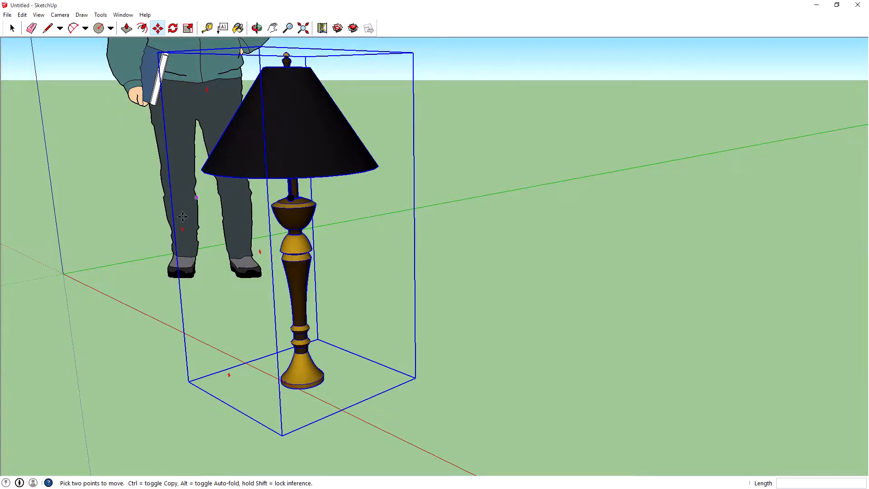
pyautogui.moveTo(116, 205)
pyautogui.mouseDown(button='middle')
pyautogui.moveTo(618, 283)
pyautogui.moveTo(260, 273)
pyautogui.moveTo(225, 281)
pyautogui.mouseUp(button='middle')
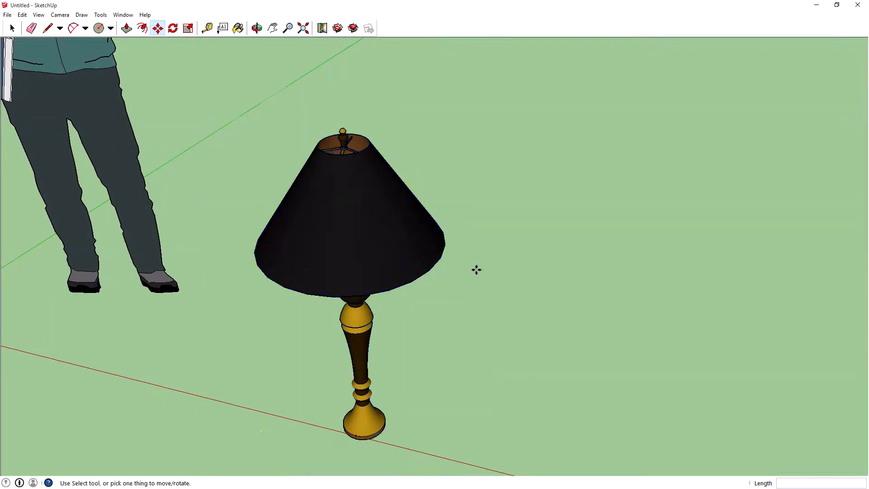
pyautogui.moveTo(476, 269); pyautogui.dragTo(521, 288, button='middle')
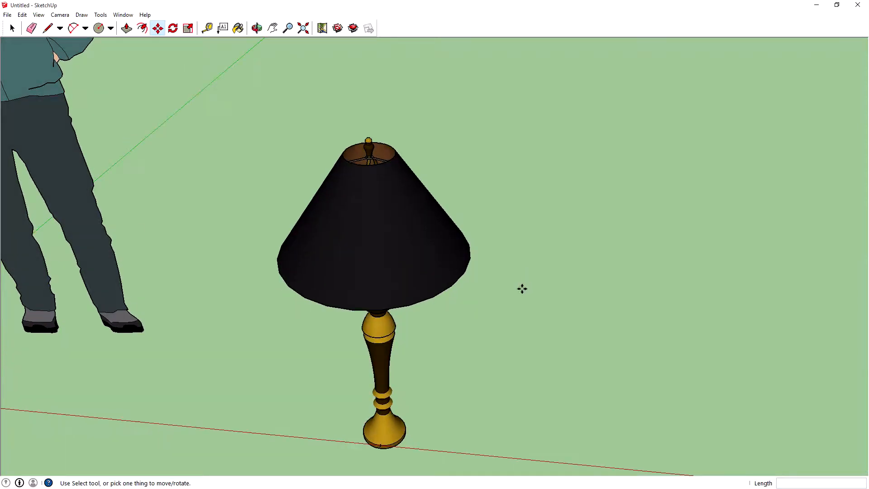
pyautogui.scroll(-4, 492, 312)
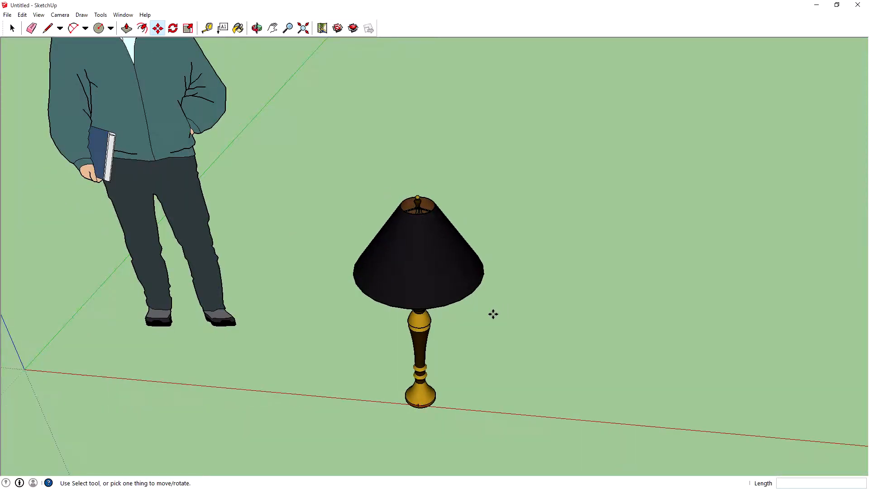
# Step: Move the table lamp about 0.04 m and compare it with the standing figure from several viewing angles
pyautogui.click(408, 263)
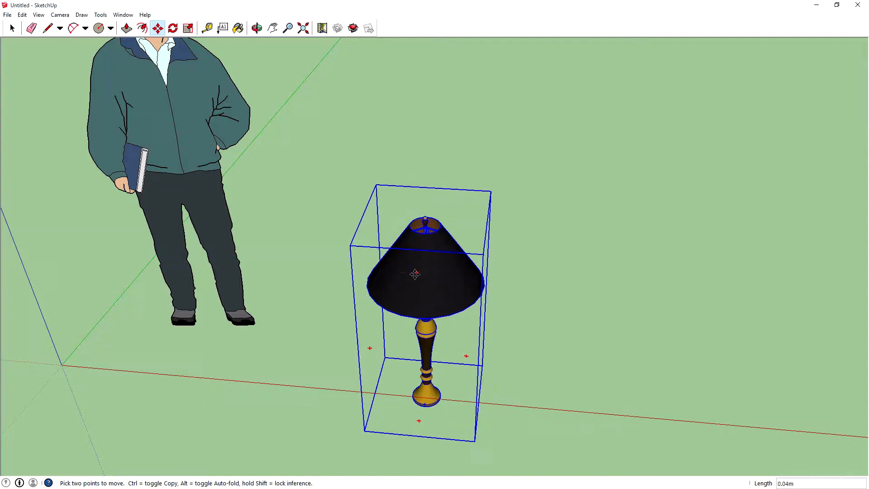
pyautogui.click(414, 273)
pyautogui.scroll(-3, 506, 291)
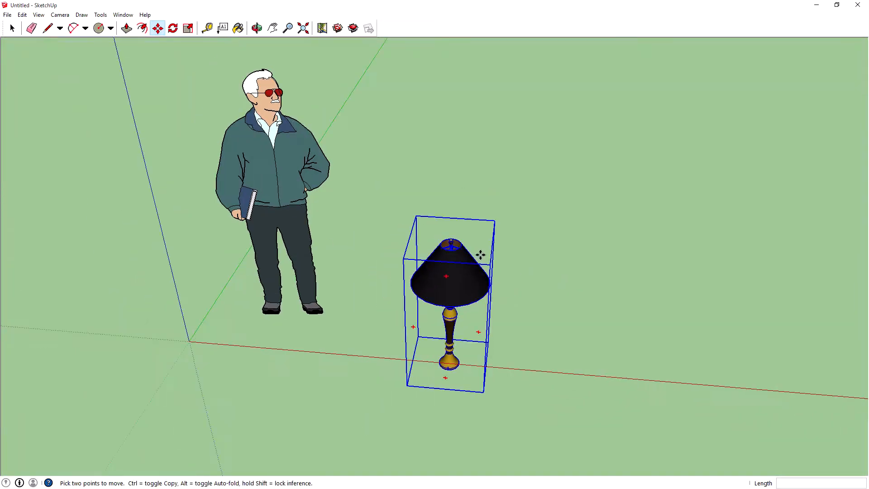
pyautogui.moveTo(480, 254); pyautogui.dragTo(587, 2, button='middle')
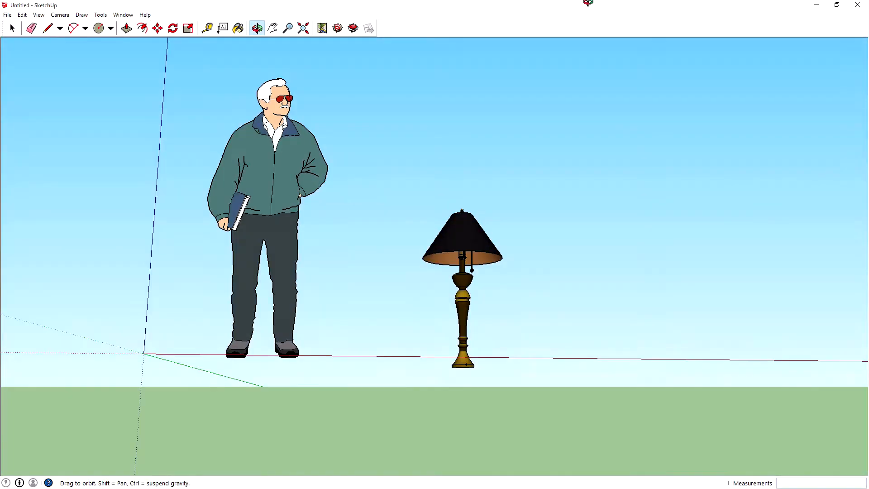
pyautogui.moveTo(491, 205); pyautogui.dragTo(504, 396, button='middle')
pyautogui.moveTo(561, 263); pyautogui.dragTo(353, 296, button='middle')
pyautogui.press('m')
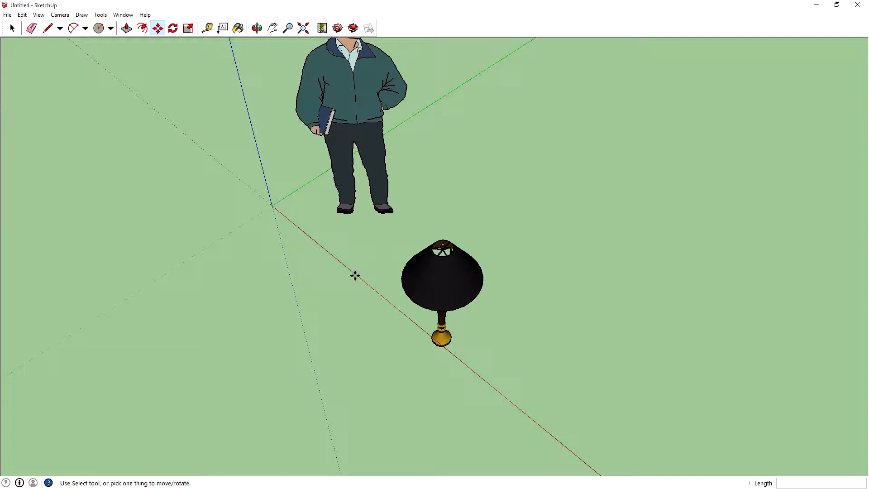
# Step: Reopen the Components window, bring it fully into view and search the 3D Warehouse for "car"
pyautogui.click(123, 14)
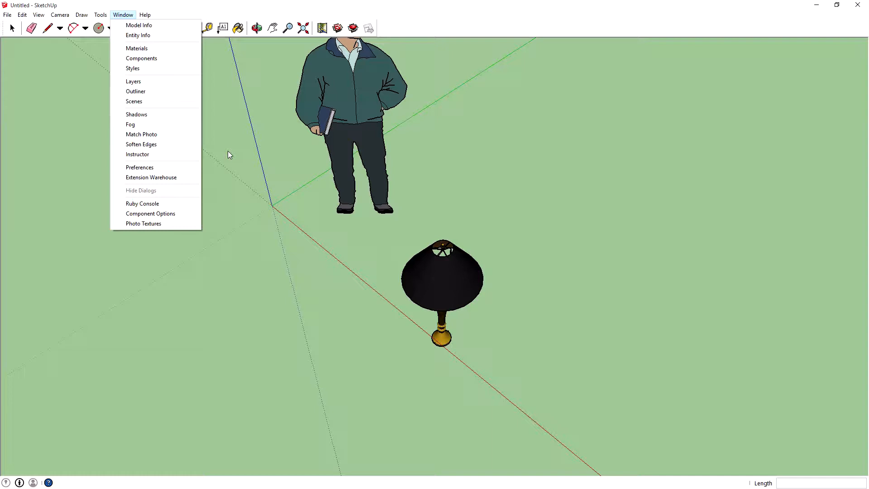
pyautogui.click(192, 58)
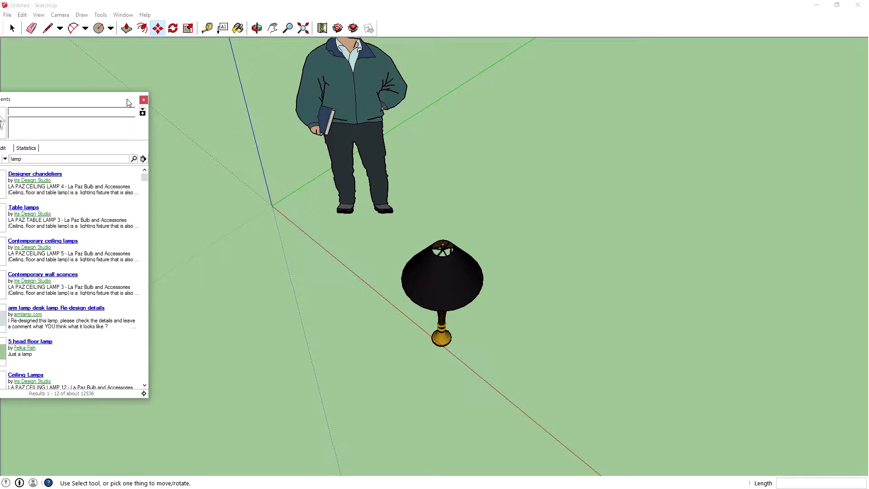
pyautogui.moveTo(133, 105); pyautogui.dragTo(277, 97)
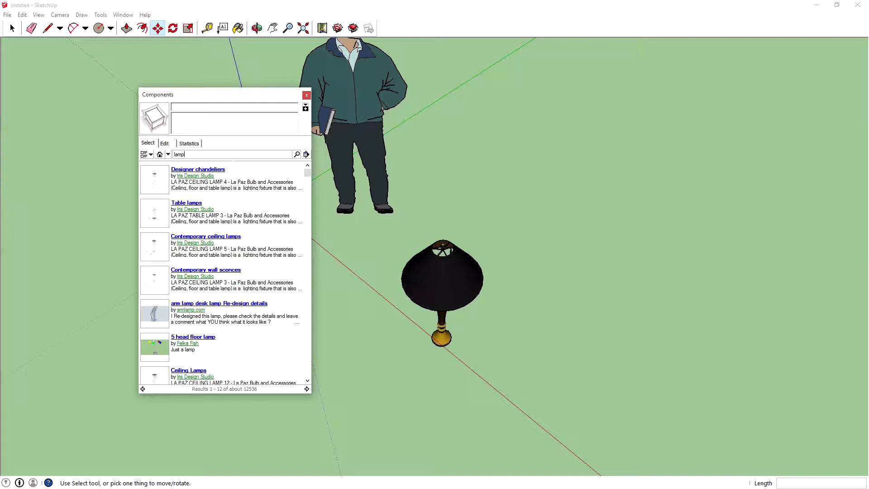
pyautogui.moveTo(233, 157); pyautogui.dragTo(131, 147)
pyautogui.write('car')
pyautogui.press('Return')
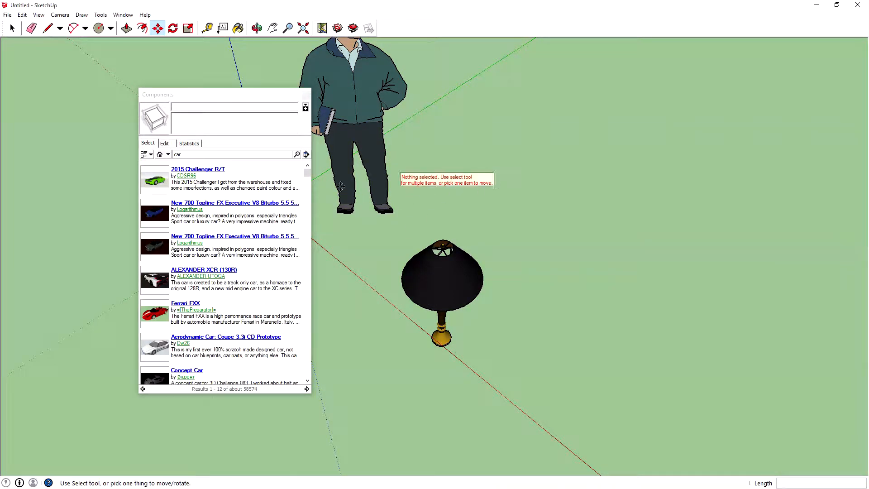
# Step: Open the 2015 Challenger R/T model page and look through its related models and comments
pyautogui.click(200, 169)
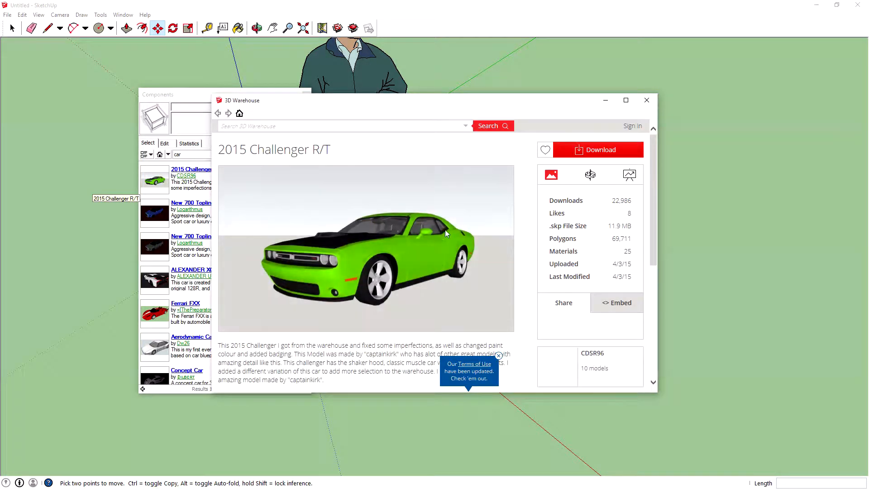
pyautogui.scroll(-5, 383, 260)
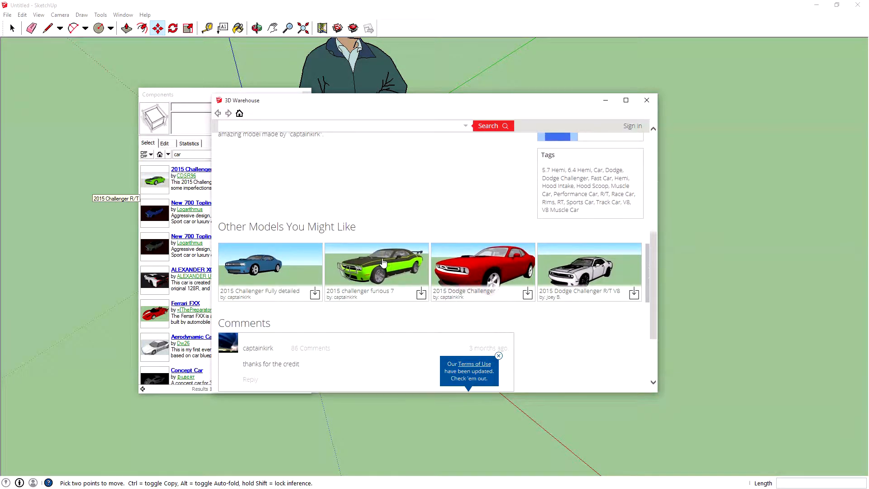
pyautogui.scroll(-2, 385, 260)
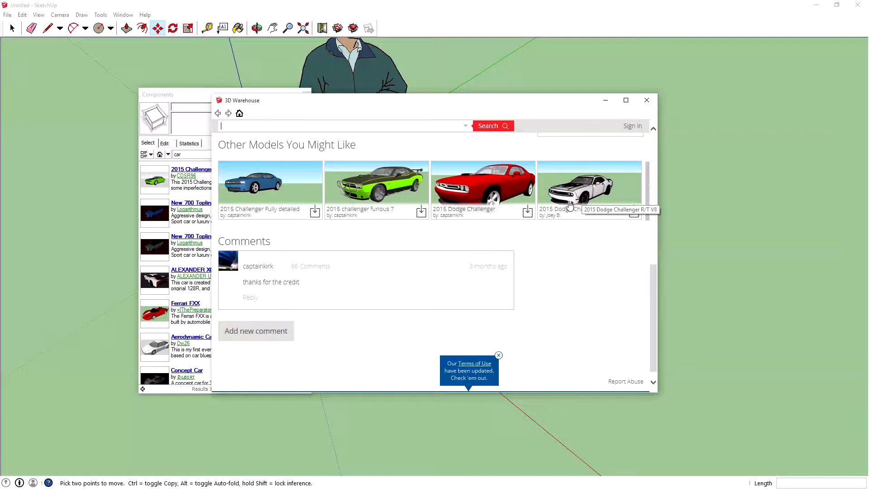
pyautogui.scroll(1, 569, 205)
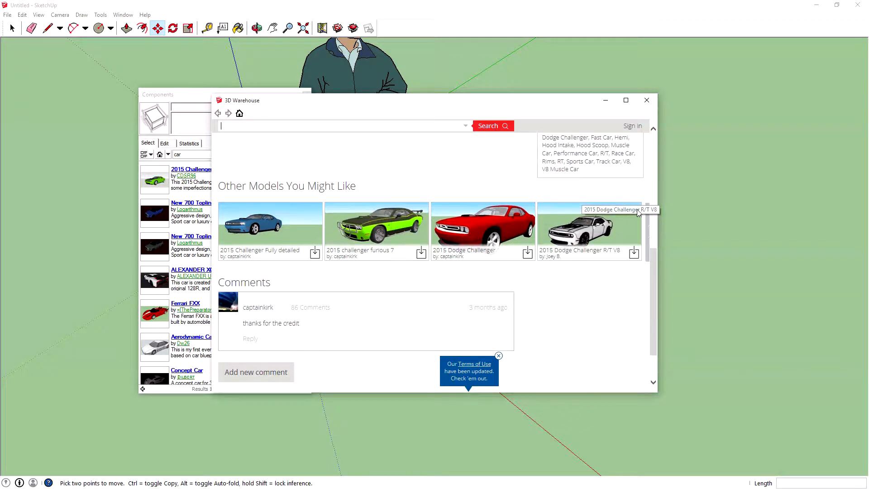
# Step: Maximize the 3D Warehouse window, browse further related models and open the Antique slot machine page
pyautogui.click(626, 100)
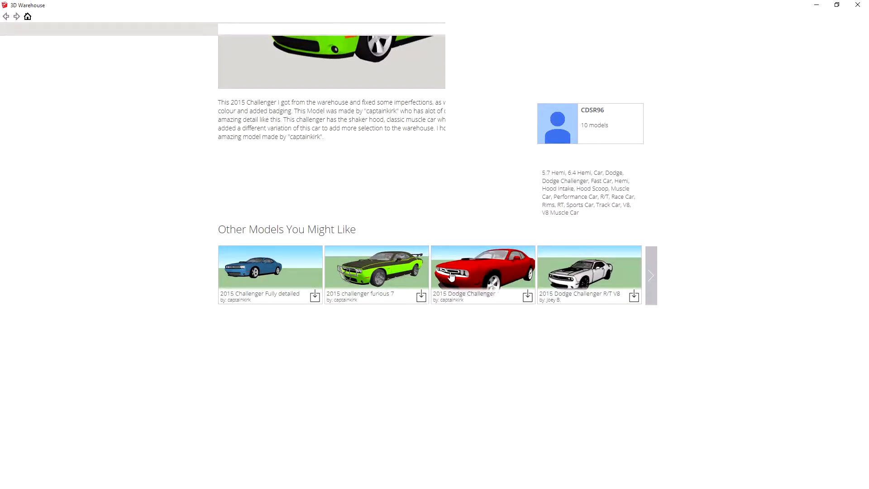
pyautogui.click(651, 286)
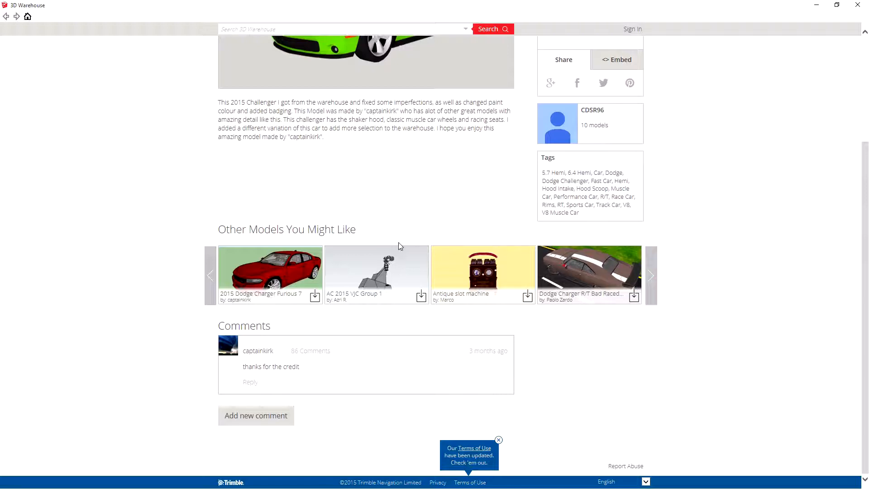
pyautogui.scroll(3, 416, 248)
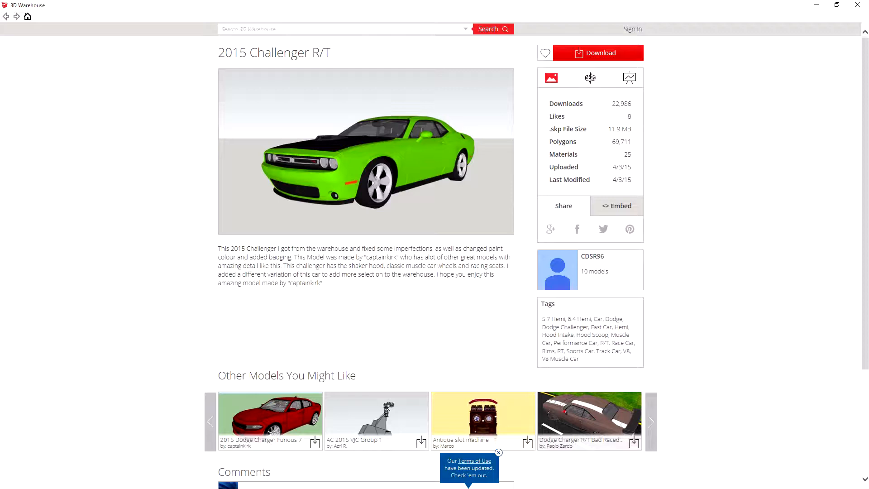
pyautogui.scroll(-3, 435, 274)
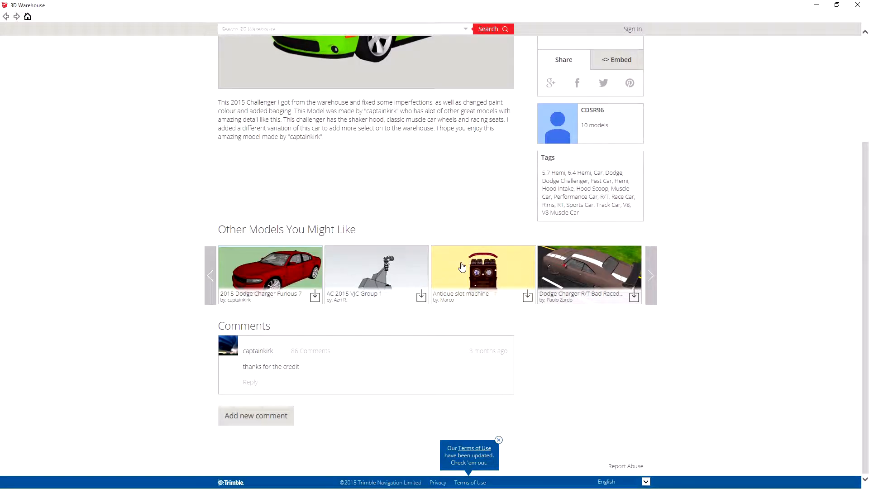
pyautogui.click(488, 259)
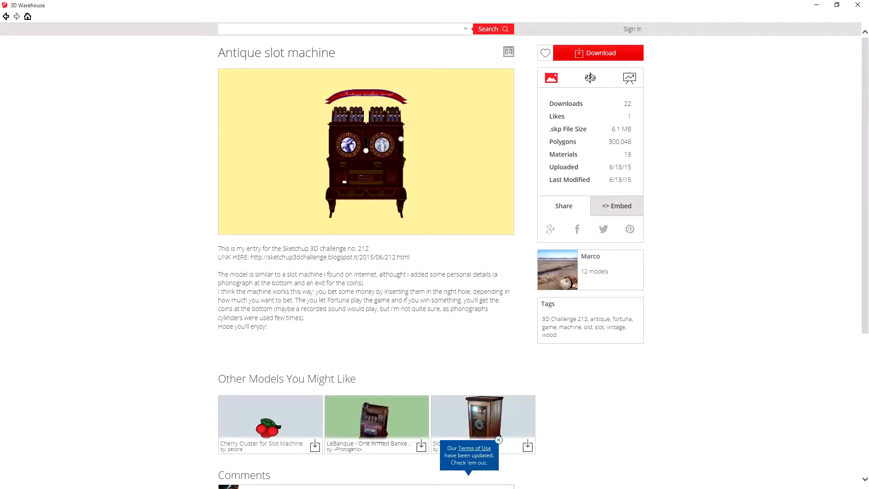
# Step: Browse the Antique slot machine page, open the related LeBanque - One Armed Banker Slot Machine page, look through it and close the 3D Warehouse
pyautogui.click(380, 269)
pyautogui.scroll(-3, 391, 156)
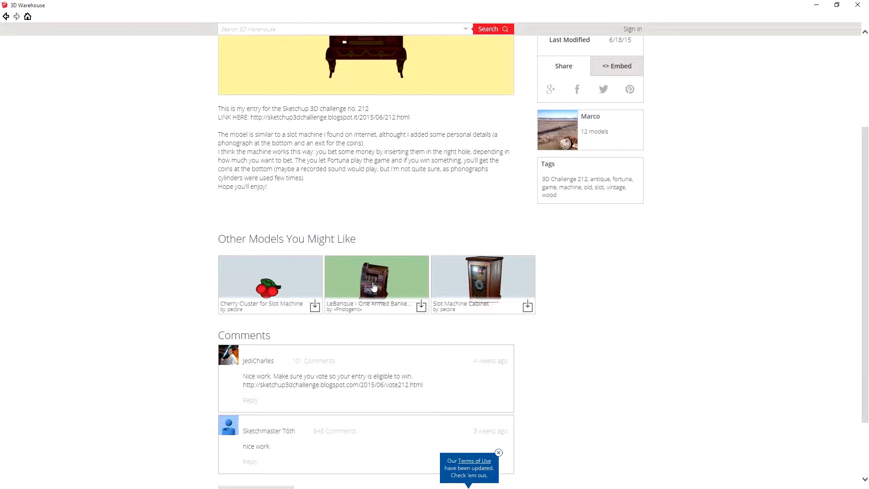
pyautogui.click(382, 269)
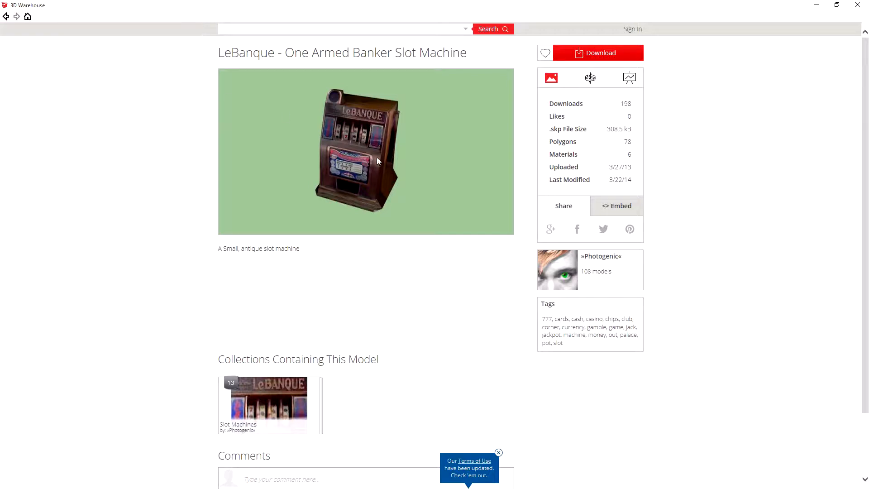
pyautogui.scroll(-3, 350, 262)
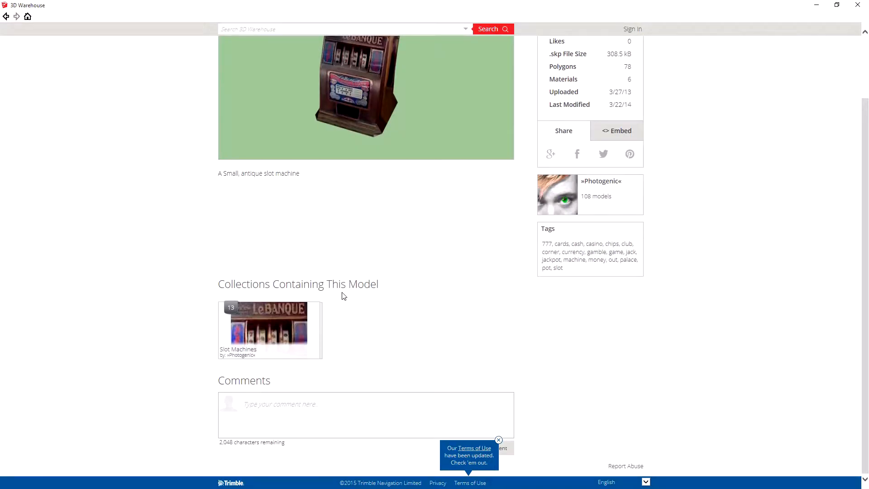
pyautogui.scroll(3, 343, 296)
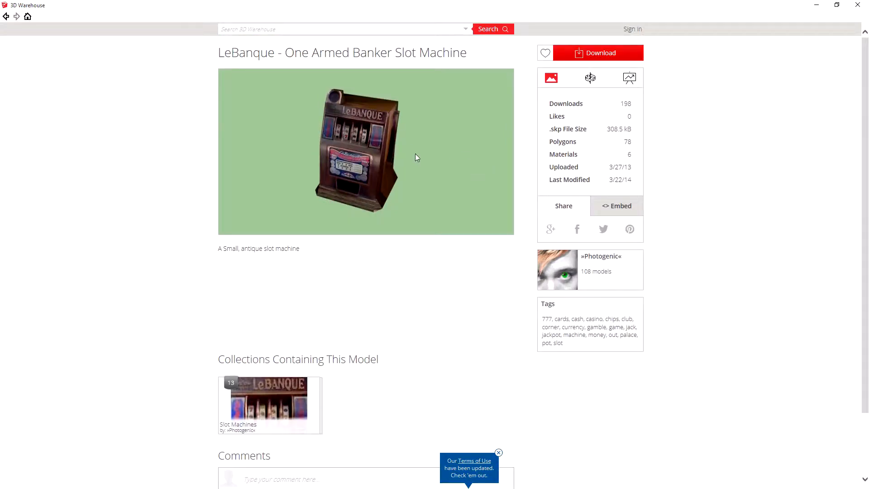
pyautogui.click(857, 5)
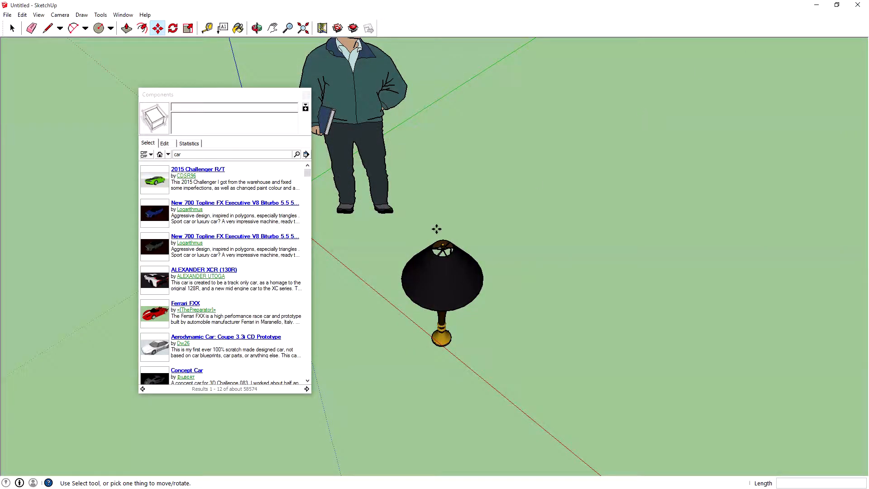
# Step: View the ALEXANDER XCR (130R) model page, close it and search the 3D Warehouse for "lamborghini"
pyautogui.click(203, 269)
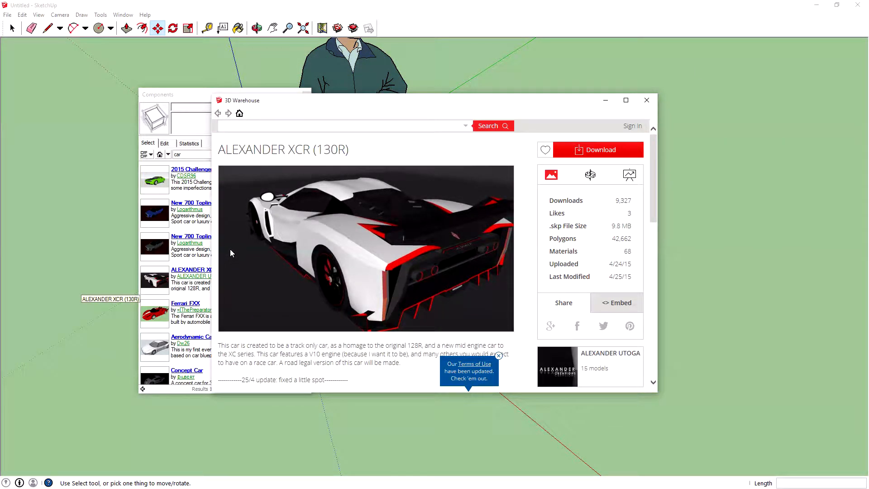
pyautogui.click(646, 100)
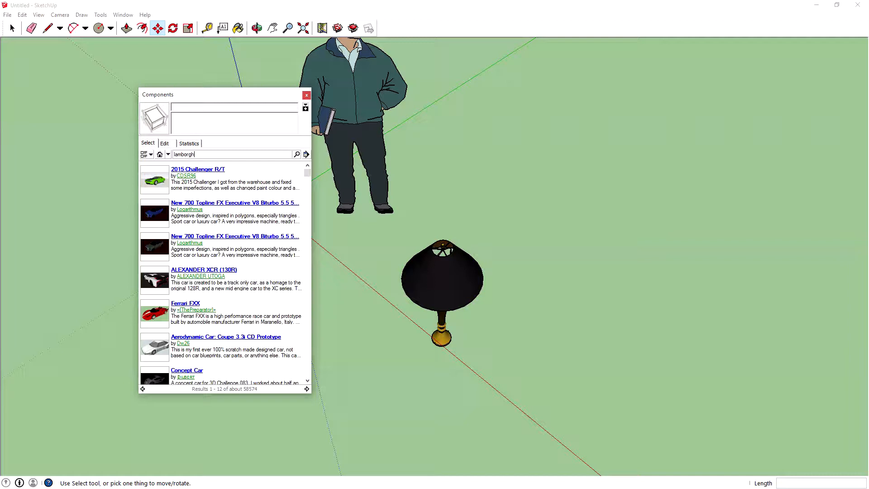
pyautogui.press('Return')
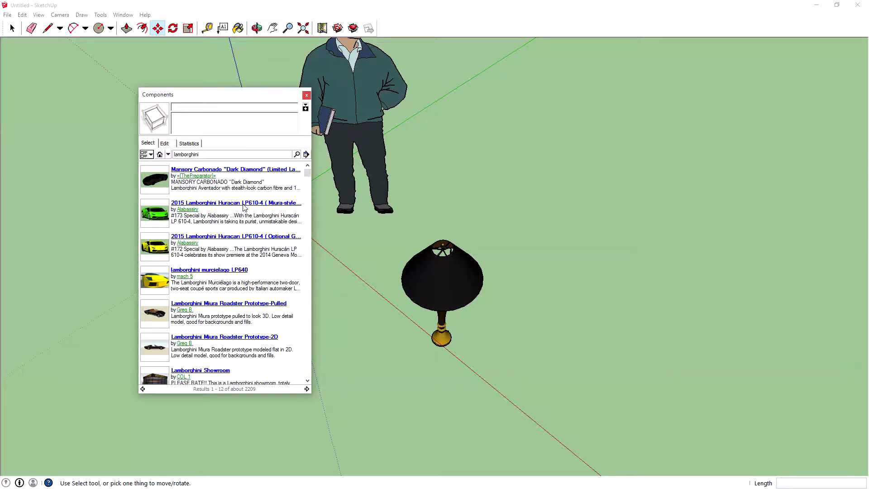
# Step: View the page of the green 2015 Lamborghini Huracan LP610-4 with the Miura-style engine cover and close it
pyautogui.click(229, 203)
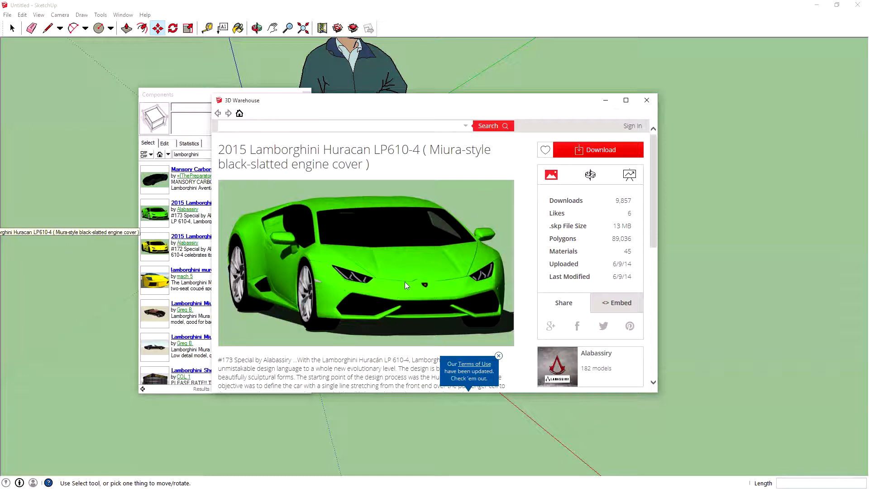
pyautogui.moveTo(501, 109); pyautogui.dragTo(506, 88)
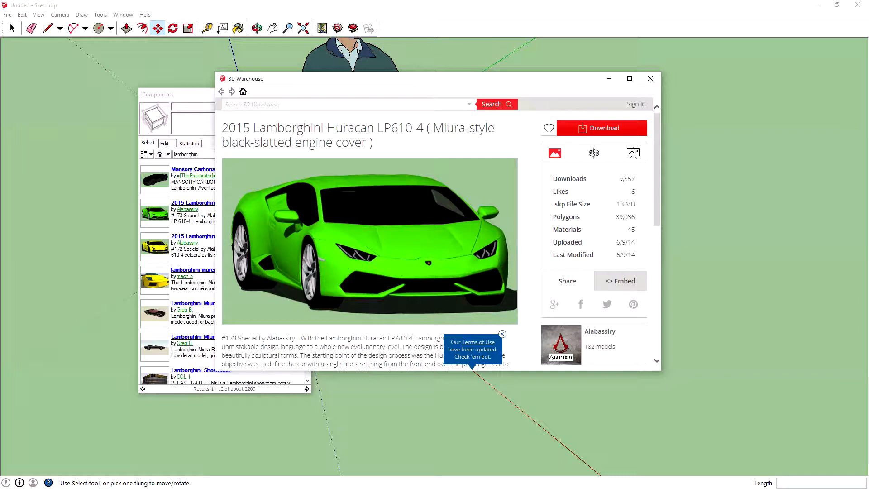
pyautogui.click(649, 79)
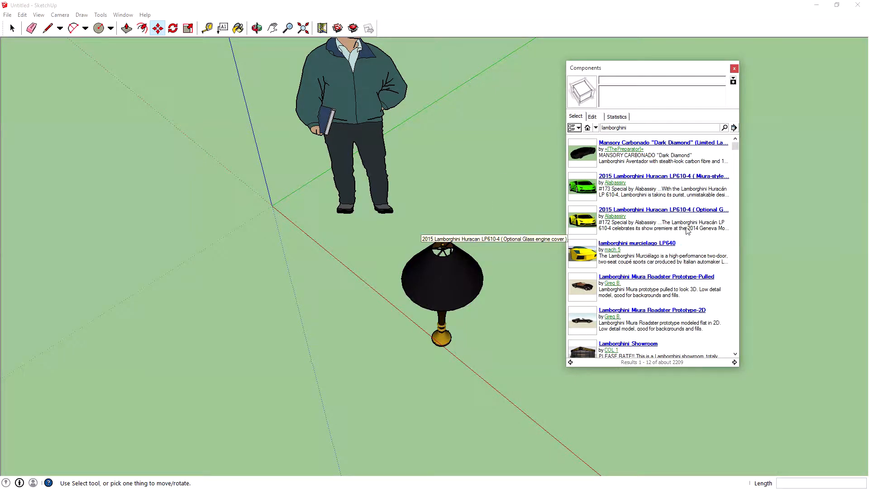
# Step: Check the geometry statistics of the lamborghini murcielago LP640, place it behind the standing figure and close the Components window
pyautogui.click(711, 247)
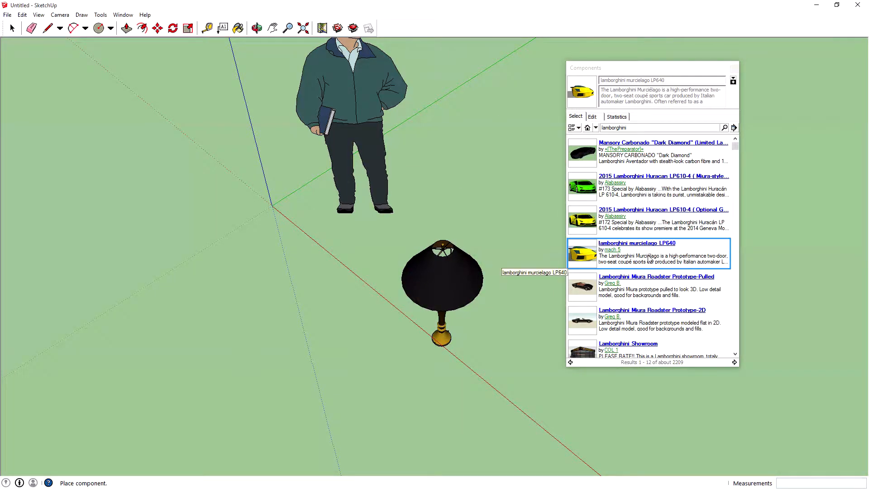
pyautogui.click(597, 118)
pyautogui.click(617, 117)
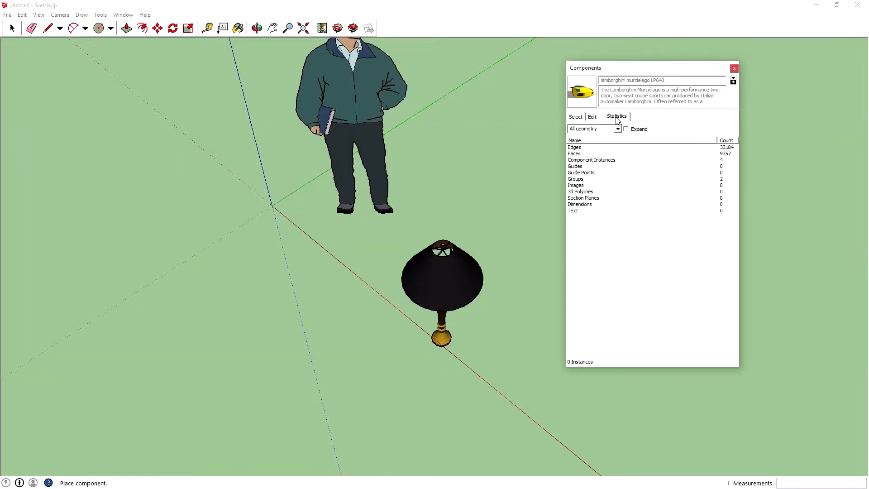
pyautogui.click(575, 117)
pyautogui.click(734, 68)
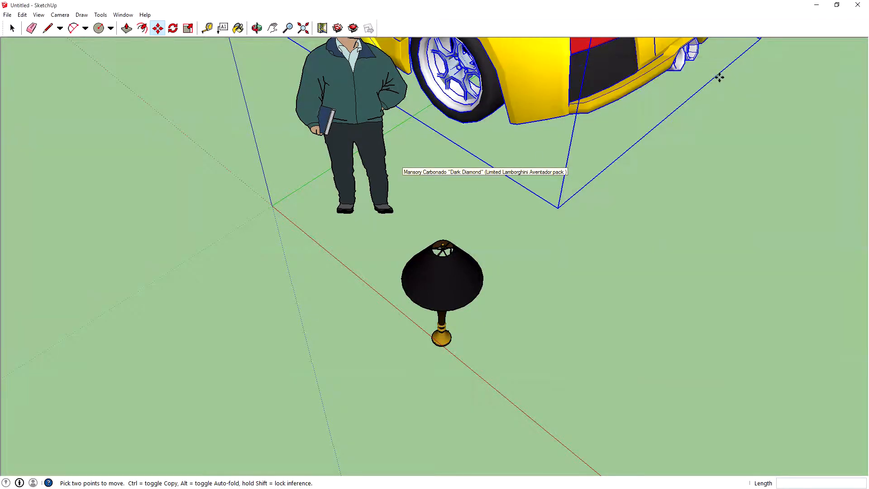
# Step: Examine the yellow Lamborghini from the rear, side and front, comparing its scale with the standing figure and lamp
pyautogui.scroll(-3, 707, 107)
pyautogui.scroll(-2, 699, 118)
pyautogui.moveTo(697, 131); pyautogui.dragTo(729, 1, button='middle')
pyautogui.press('m')
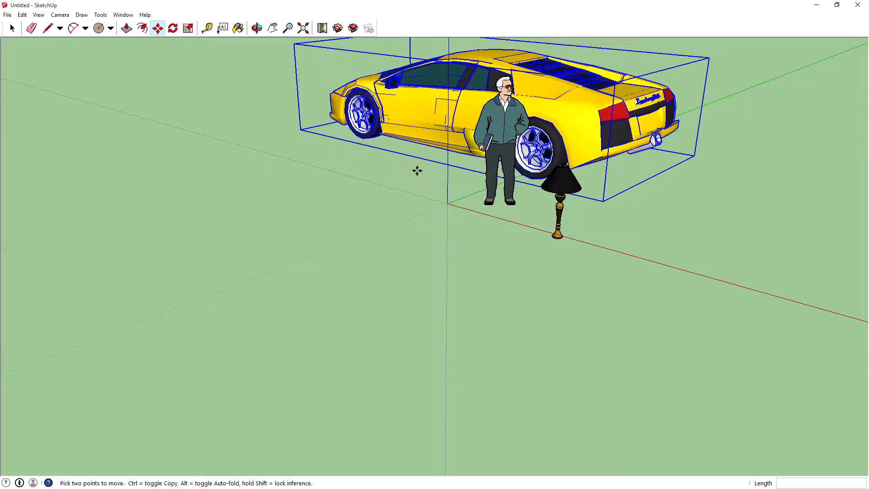
pyautogui.moveTo(415, 169); pyautogui.dragTo(475, 161, button='middle')
pyautogui.moveTo(573, 196); pyautogui.dragTo(397, 195, button='middle')
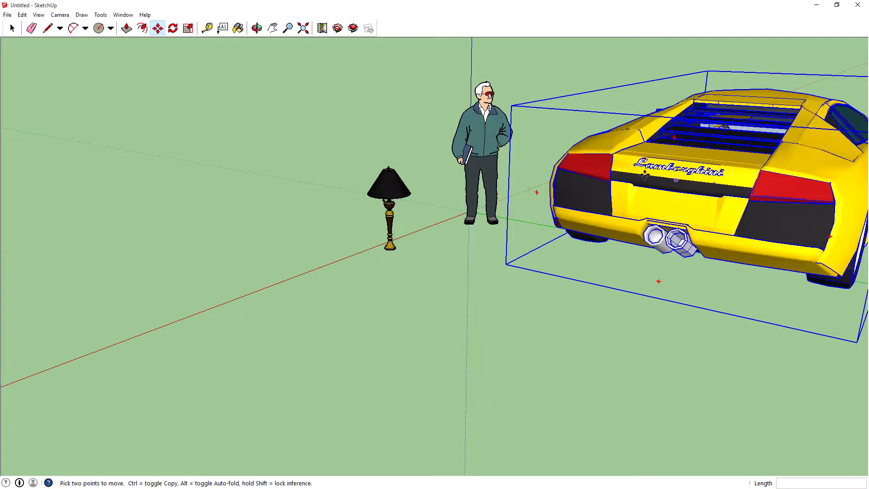
pyautogui.scroll(6, 688, 186)
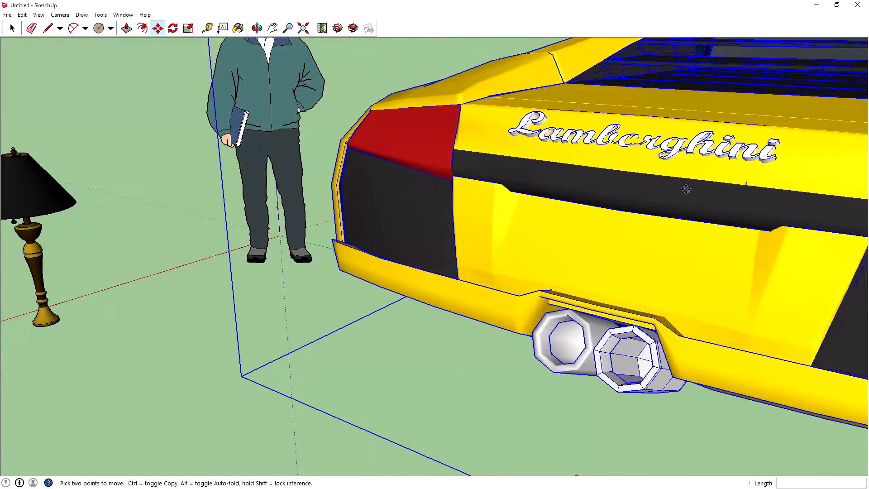
pyautogui.scroll(-6, 679, 193)
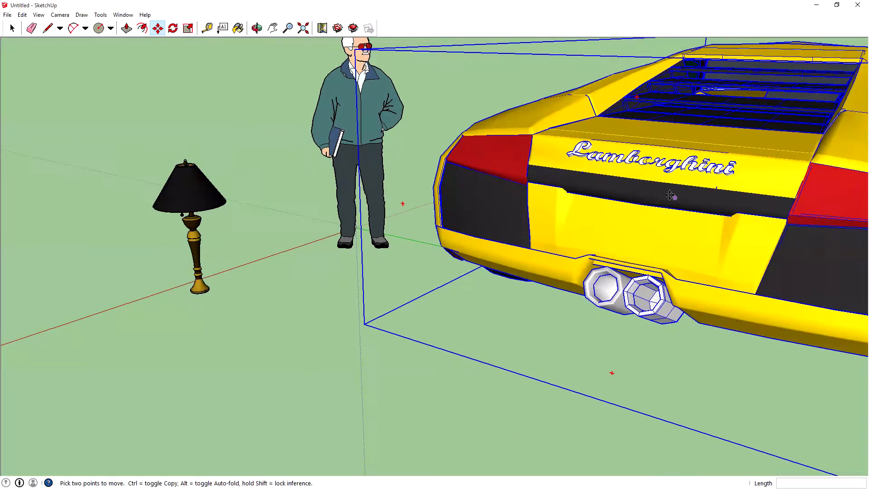
pyautogui.moveTo(653, 194); pyautogui.dragTo(713, 243, button='middle')
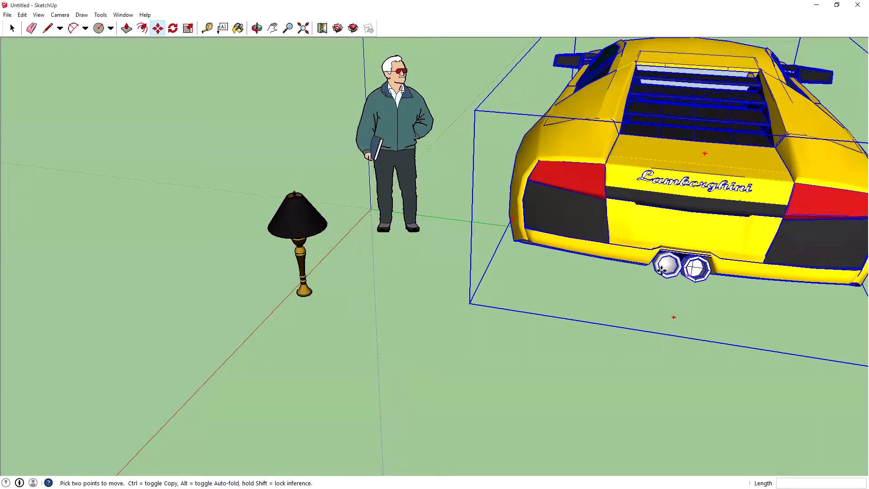
pyautogui.moveTo(577, 231); pyautogui.dragTo(393, 130, button='middle')
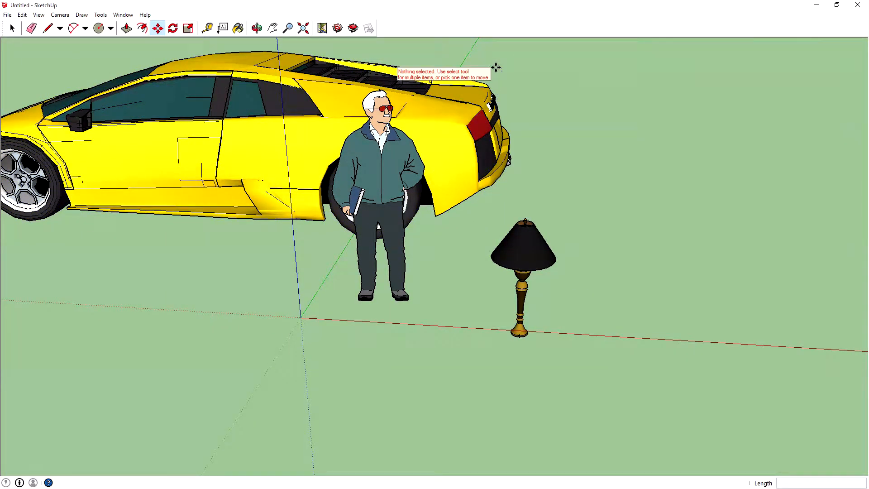
pyautogui.moveTo(565, 72); pyautogui.dragTo(770, 301, button='middle')
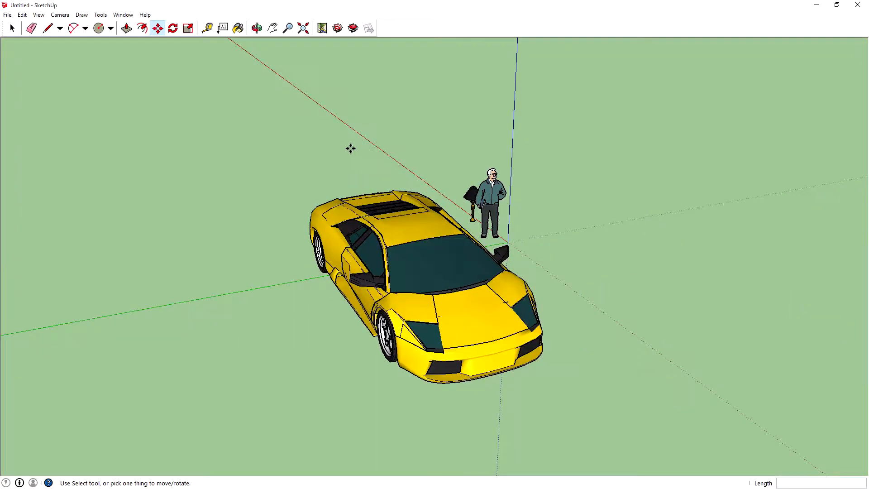
pyautogui.moveTo(366, 134); pyautogui.dragTo(176, 209, button='middle')
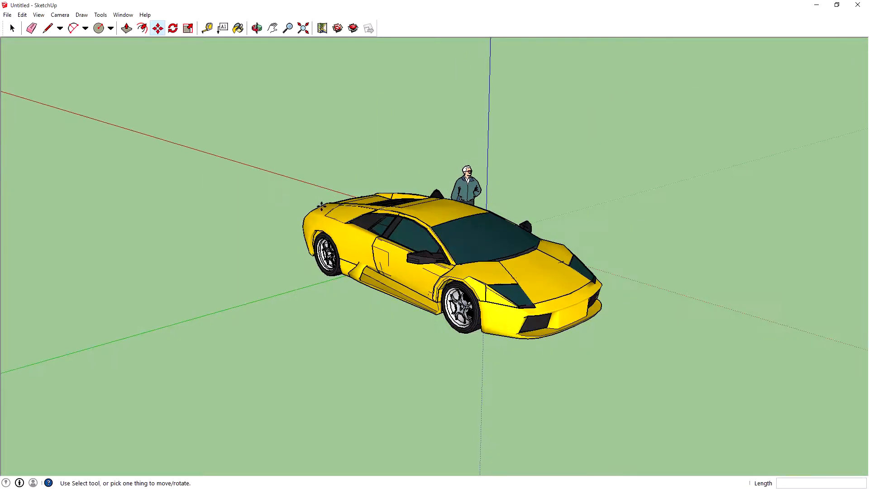
pyautogui.moveTo(360, 210); pyautogui.dragTo(200, 235, button='middle')
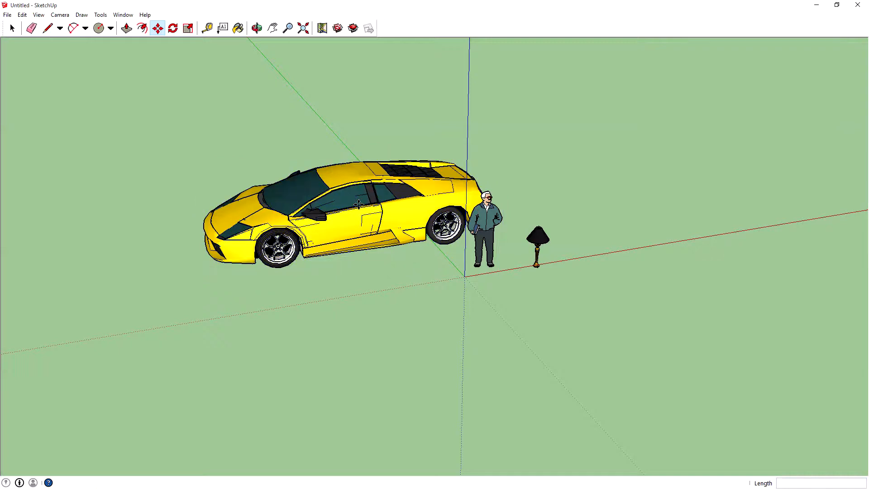
# Step: Undo the placement of the yellow Lamborghini
pyautogui.click(334, 206)
pyautogui.click(331, 205)
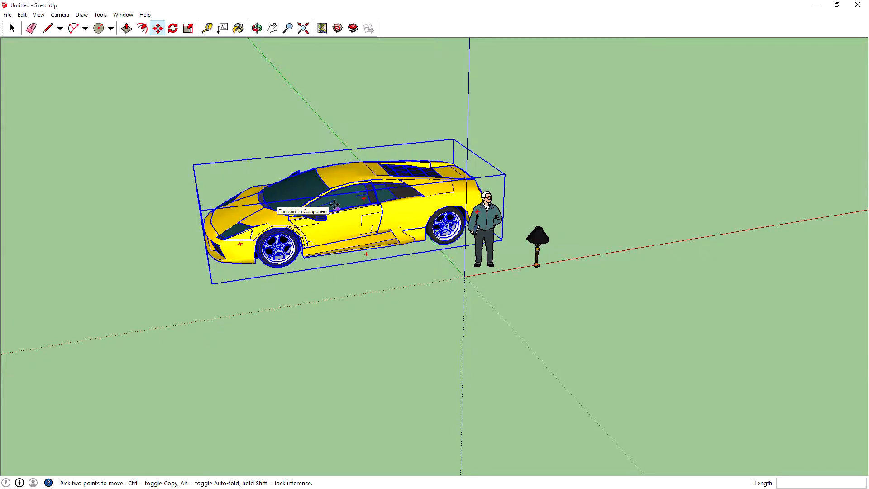
pyautogui.hotkey('ctrl', 'z')
pyautogui.hotkey('ctrl', 'z')
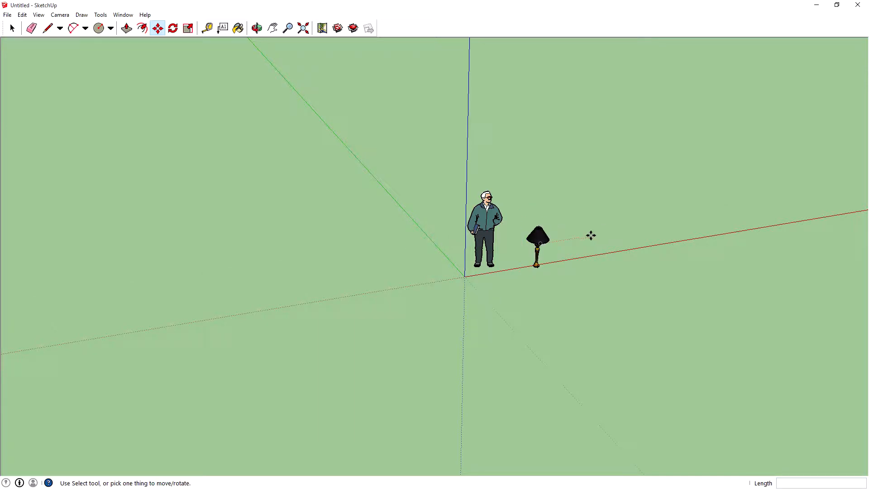
# Step: Clear the remaining objects from the model by removing the table lamp and deleting the standing figure
pyautogui.click(427, 203)
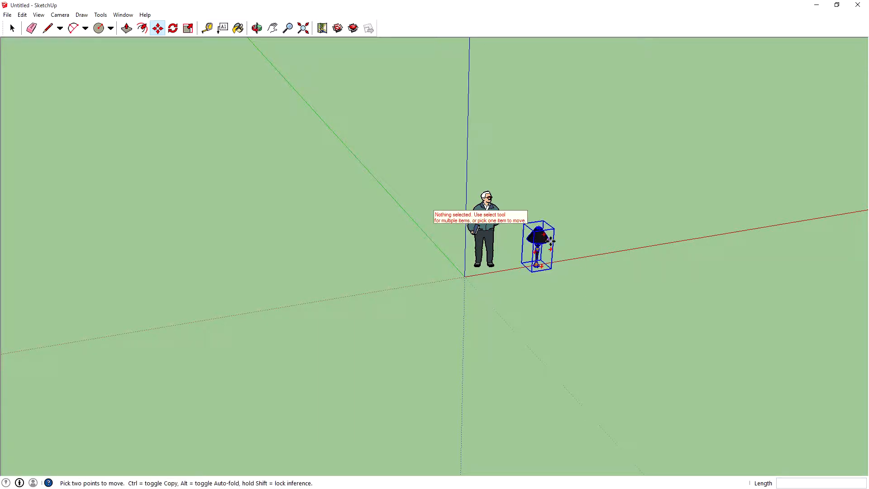
pyautogui.hotkey('ctrl', 'z')
pyautogui.scroll(2, 470, 213)
pyautogui.scroll(4, 469, 217)
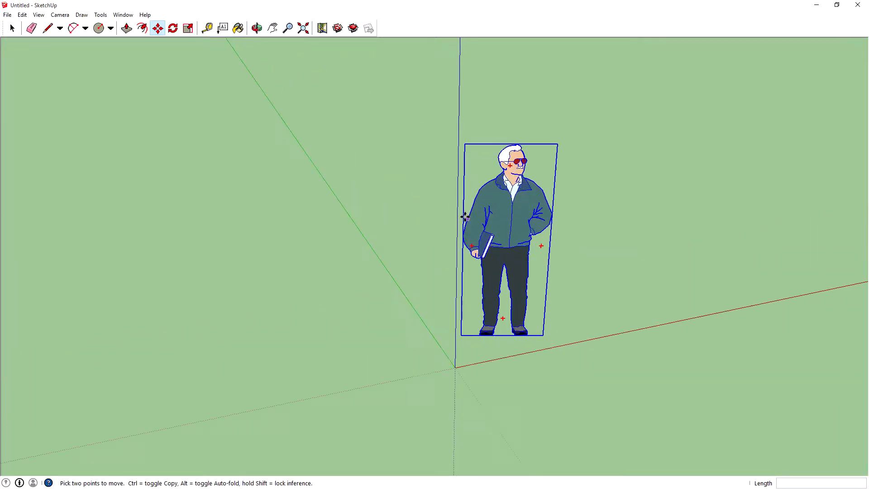
pyautogui.press('Delete')
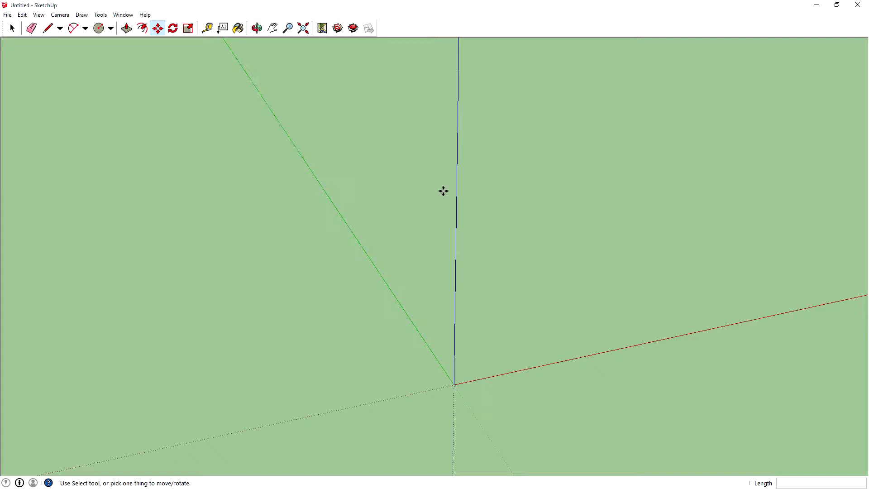
# Step: Draw a closed triangle with the Line tool from the origin, with its base of about 2.62 m along the red axis
pyautogui.moveTo(646, 313); pyautogui.dragTo(446, 343, button='middle')
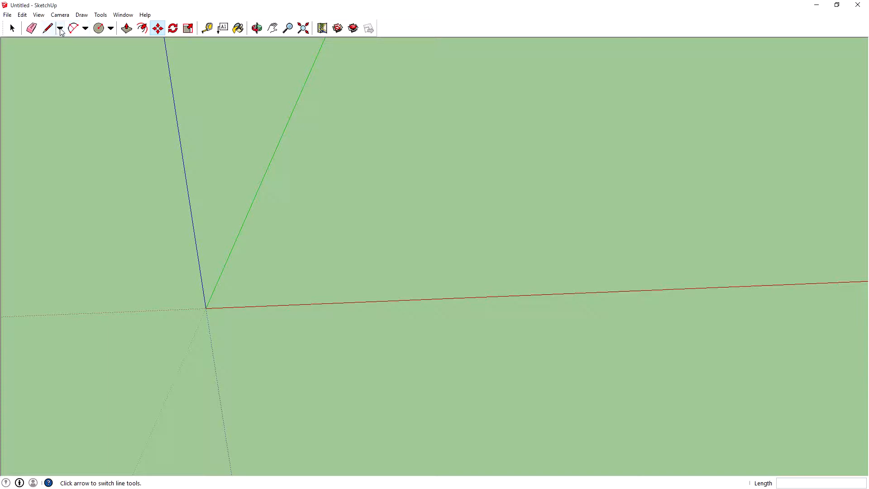
pyautogui.click(85, 28)
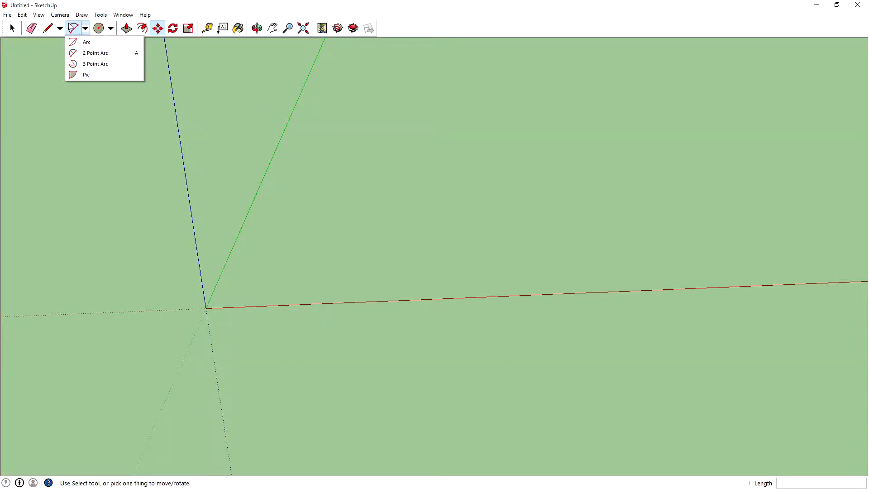
pyautogui.click(59, 30)
pyautogui.click(48, 29)
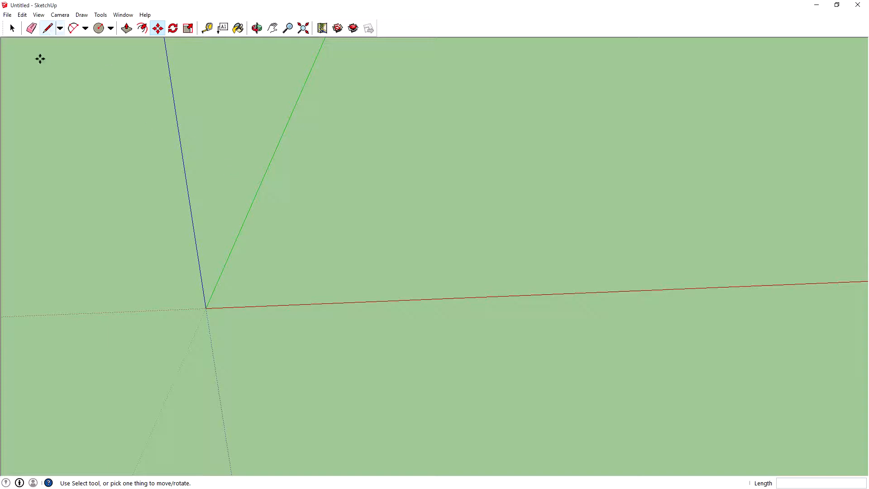
pyautogui.press('l')
pyautogui.click(205, 307)
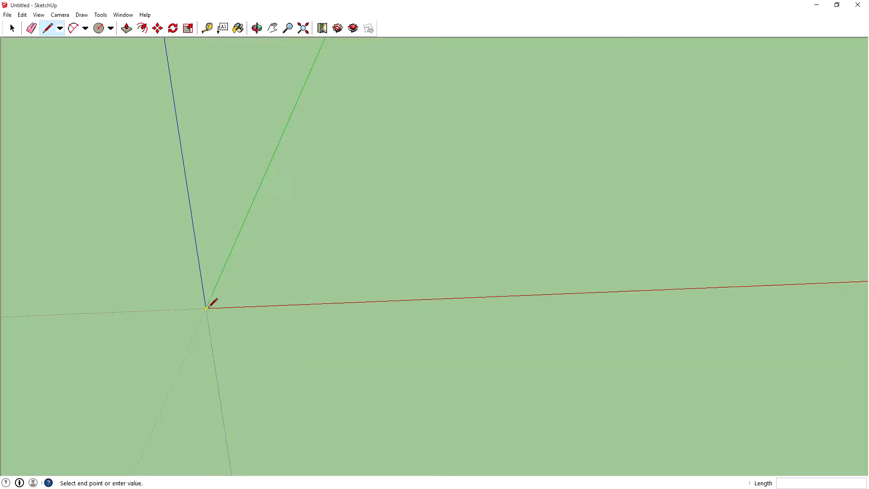
pyautogui.click(336, 228)
pyautogui.click(440, 298)
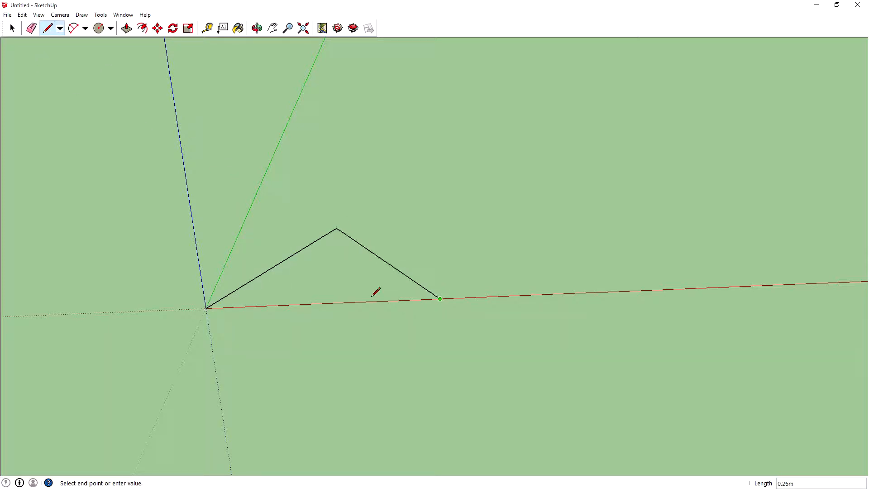
pyautogui.click(207, 308)
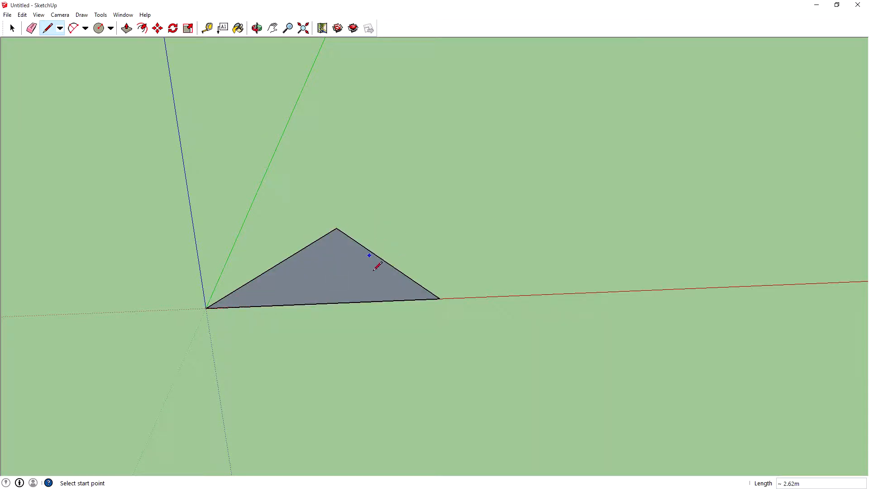
# Step: Push/Pull the triangular face upward into a prism and lower its upper face by about 0.47 m
pyautogui.click(127, 28)
pyautogui.moveTo(326, 263); pyautogui.dragTo(308, 145)
pyautogui.moveTo(353, 162); pyautogui.dragTo(328, 199)
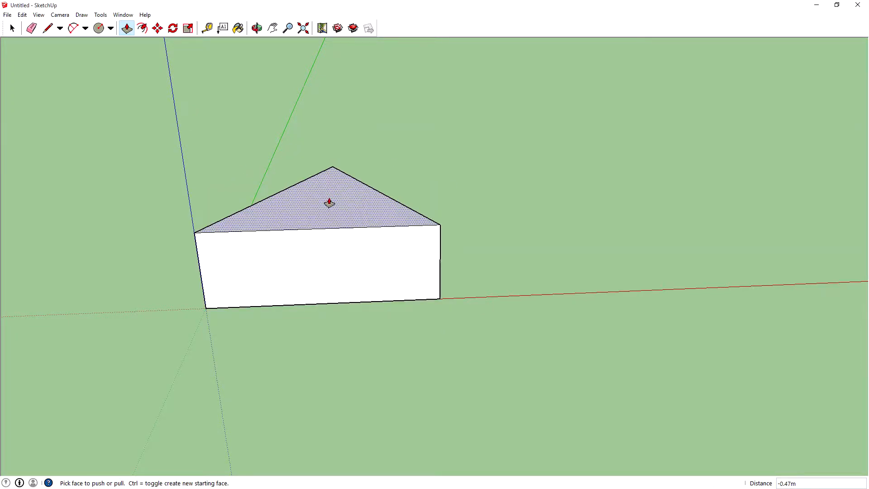
# Step: Connect the midpoints of the prism's three upper edges with lines to form an inner triangle on the upper face
pyautogui.click(47, 28)
pyautogui.click(271, 195)
pyautogui.click(318, 228)
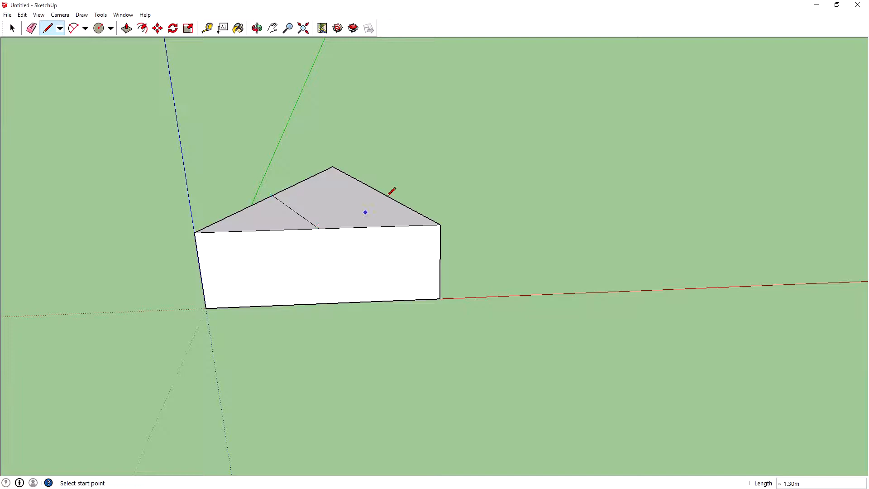
pyautogui.click(380, 191)
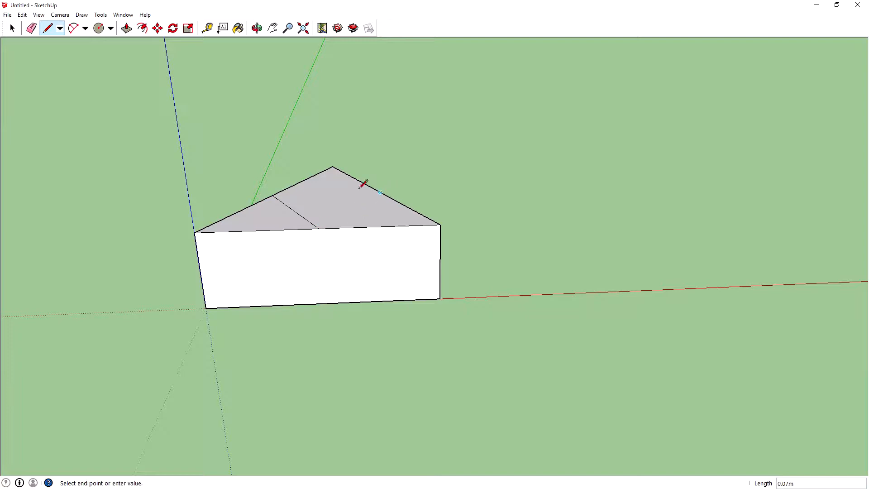
pyautogui.click(273, 195)
pyautogui.click(381, 192)
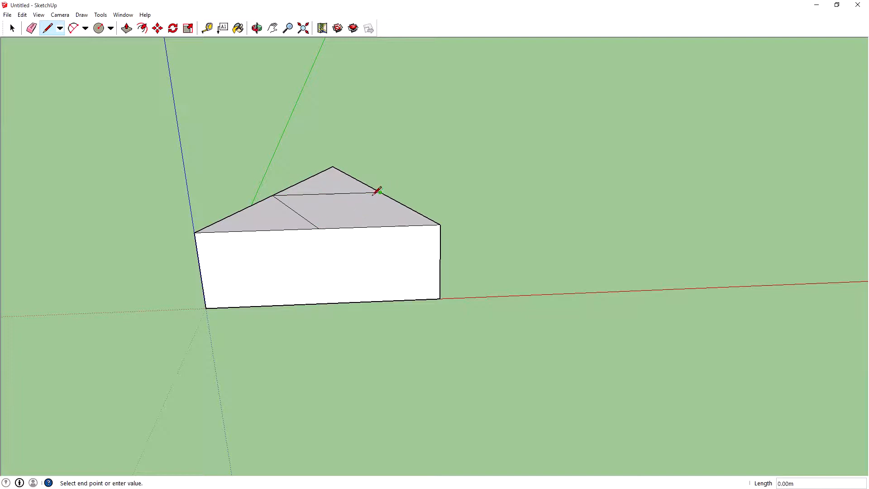
pyautogui.click(318, 228)
# Step: Push/Pull the inner triangle down into the prism by about 0.51 m and check the recess from above
pyautogui.click(127, 28)
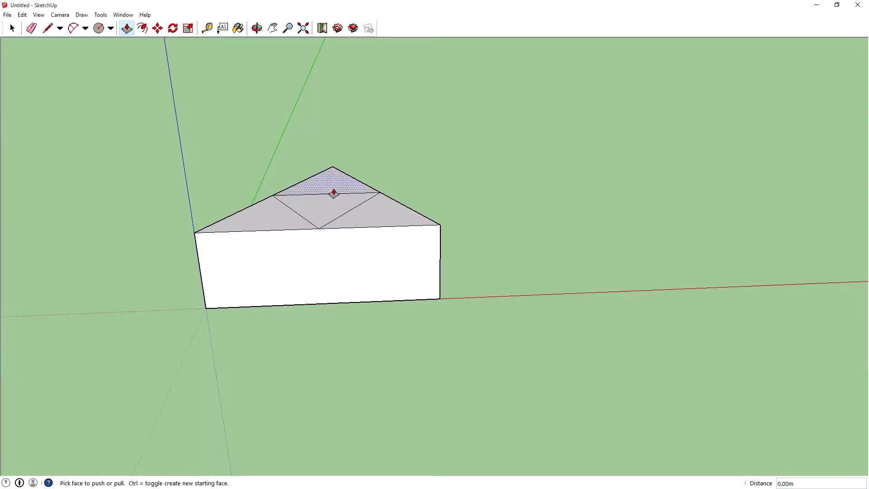
pyautogui.moveTo(334, 202); pyautogui.dragTo(326, 244)
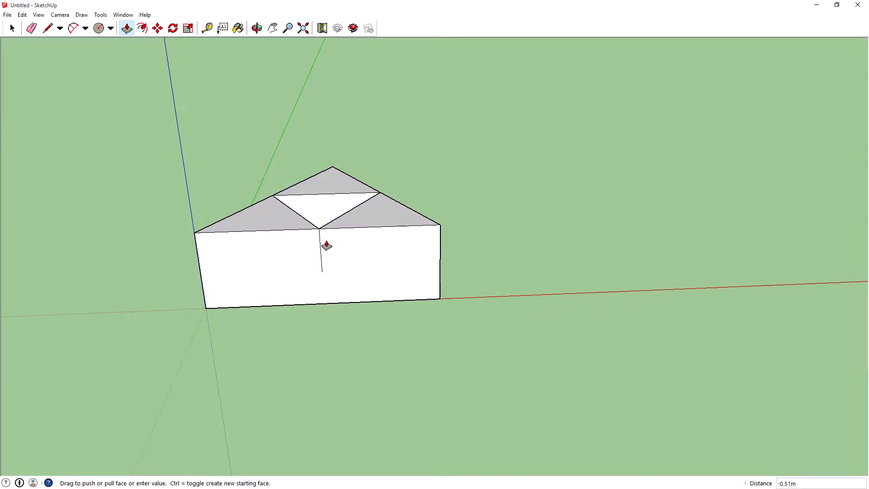
pyautogui.press('o')
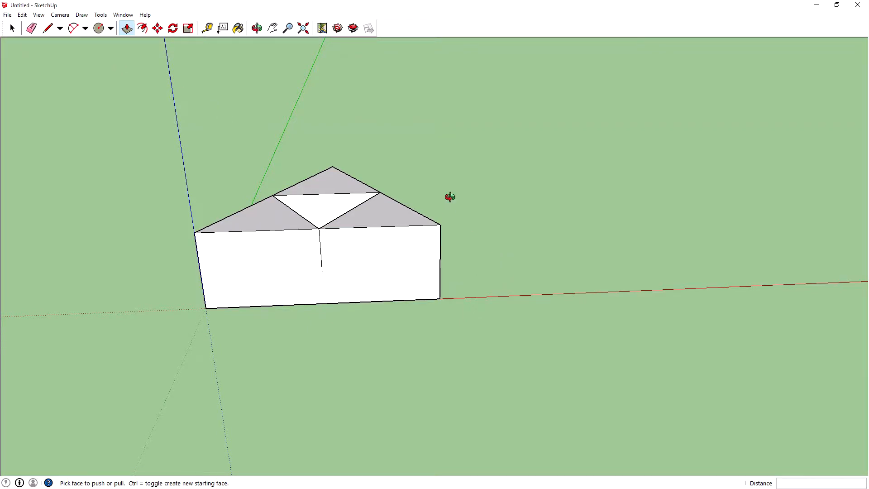
pyautogui.moveTo(449, 196); pyautogui.dragTo(469, 384)
pyautogui.moveTo(459, 231); pyautogui.dragTo(402, 296, button='middle')
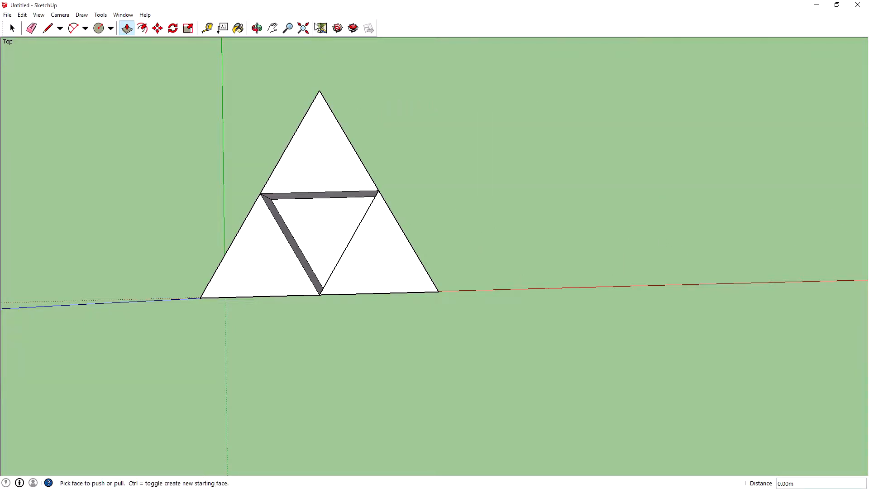
# Step: Draw a large rounded open curve with the Freehand tool on the ground beside the triangular prism
pyautogui.click(60, 28)
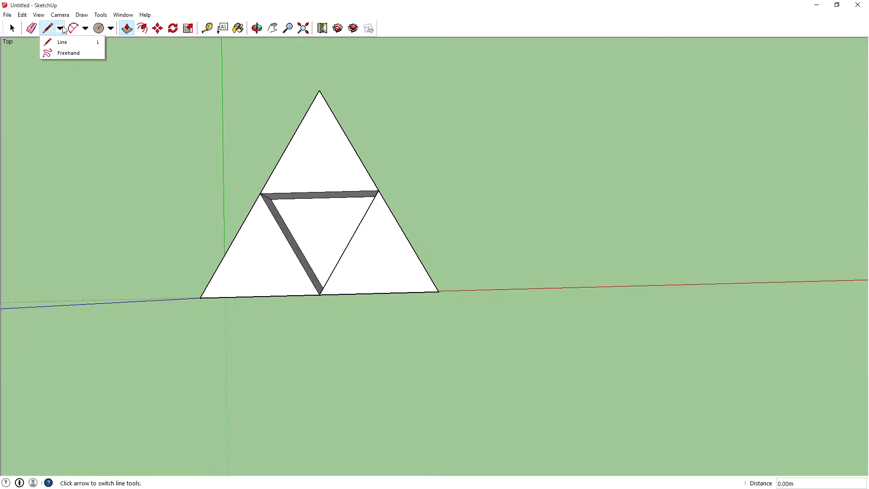
pyautogui.click(57, 53)
pyautogui.moveTo(518, 134)
pyautogui.mouseDown()
pyautogui.moveTo(561, 235)
pyautogui.moveTo(474, 193)
pyautogui.mouseUp()
pyautogui.scroll(6, 532, 141)
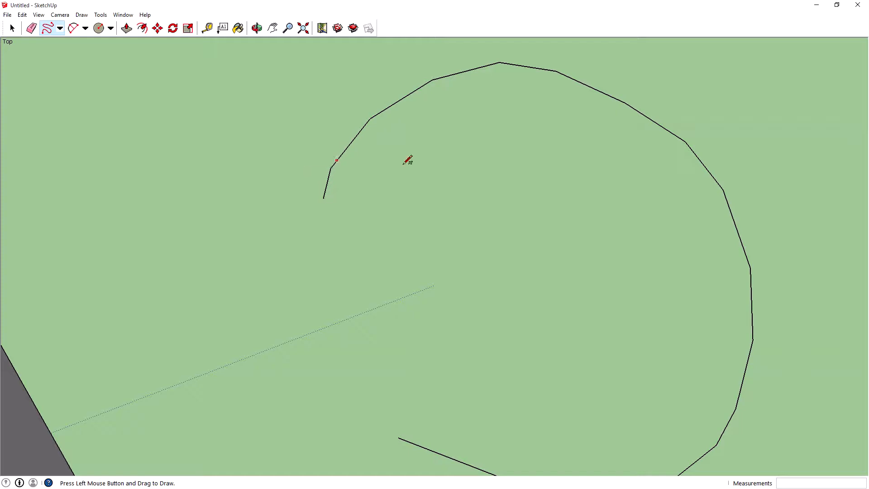
pyautogui.scroll(-4, 598, 220)
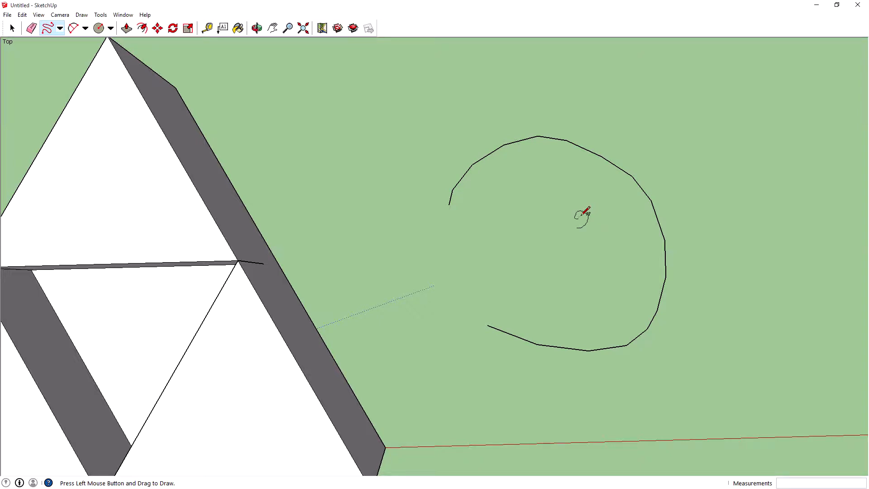
# Step: Draw a small Freehand spiral inside the large curve and close both outlines into separate faces
pyautogui.moveTo(578, 221); pyautogui.dragTo(565, 208)
pyautogui.scroll(5, 580, 240)
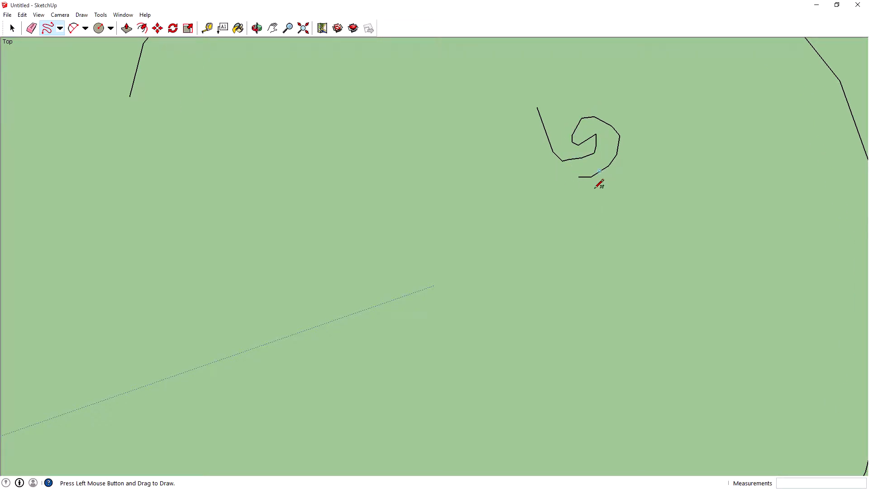
pyautogui.scroll(-6, 599, 184)
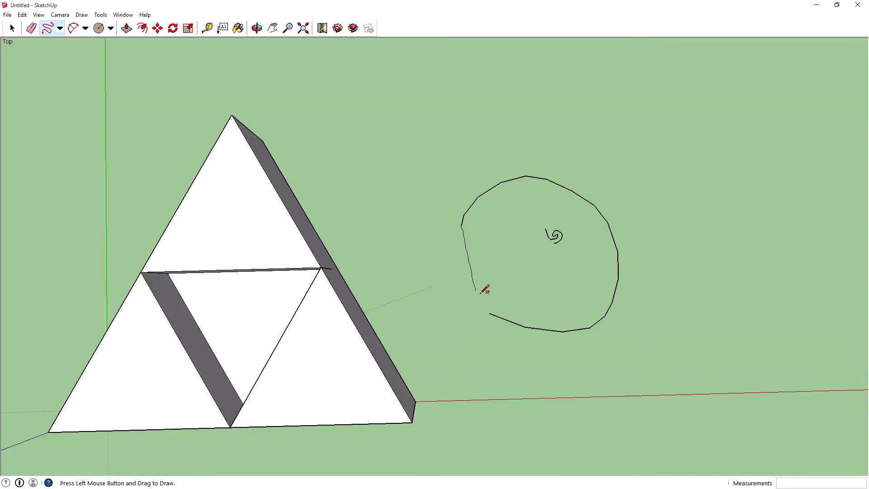
pyautogui.moveTo(489, 313); pyautogui.dragTo(491, 313)
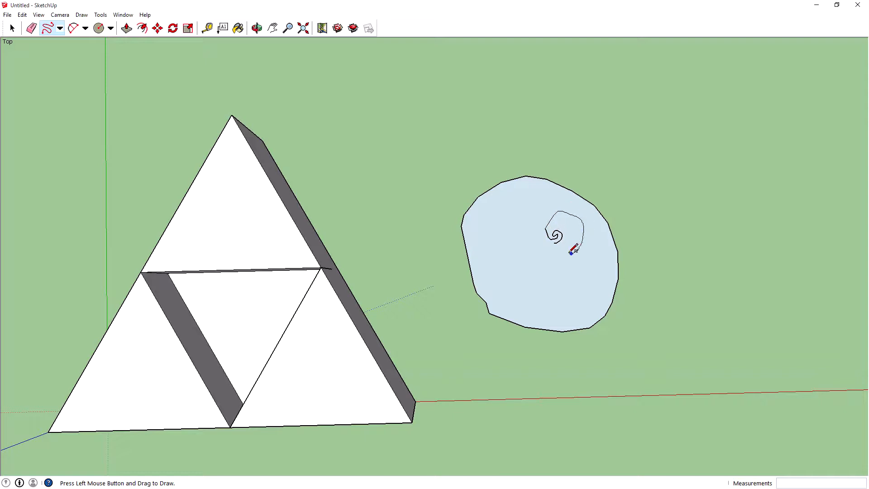
pyautogui.moveTo(556, 242)
pyautogui.mouseDown()
pyautogui.moveTo(525, 244)
pyautogui.moveTo(525, 232)
pyautogui.mouseUp()
# Step: Push/Pull the outer freehand face up by about 0.90 m, leaving the spiral outline as a hole
pyautogui.click(127, 29)
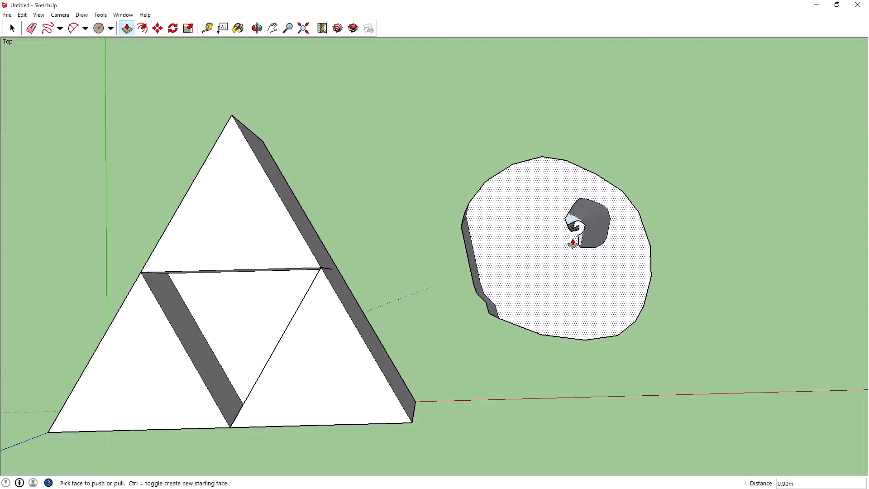
pyautogui.moveTo(646, 244); pyautogui.dragTo(561, 170, button='middle')
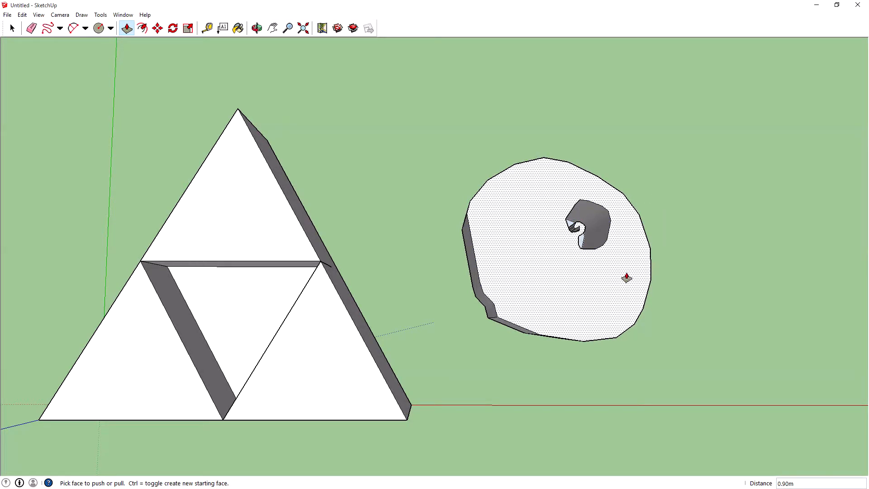
pyautogui.moveTo(668, 186); pyautogui.dragTo(541, 184, button='middle')
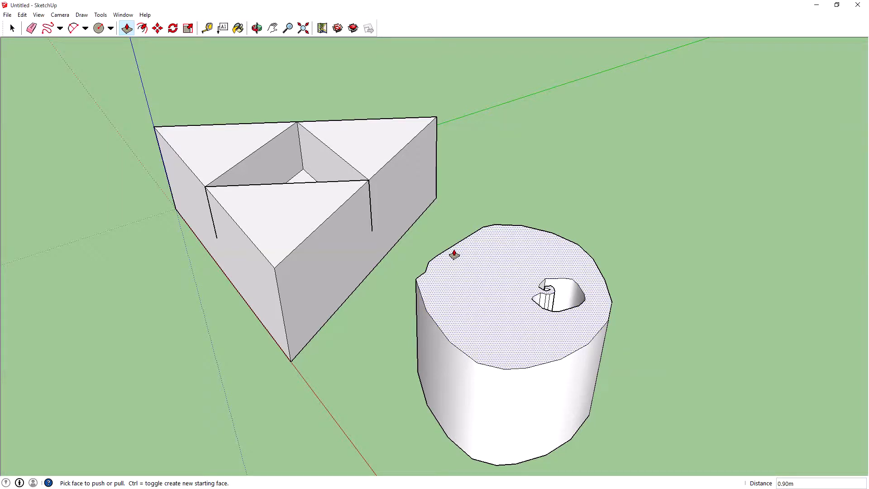
# Step: Push the prism's corner triangle on the red axis down by about 0.51 m, level with the central recess
pyautogui.moveTo(283, 204); pyautogui.dragTo(291, 269)
pyautogui.moveTo(209, 227); pyautogui.dragTo(669, 351, button='middle')
pyautogui.scroll(-5, 663, 344)
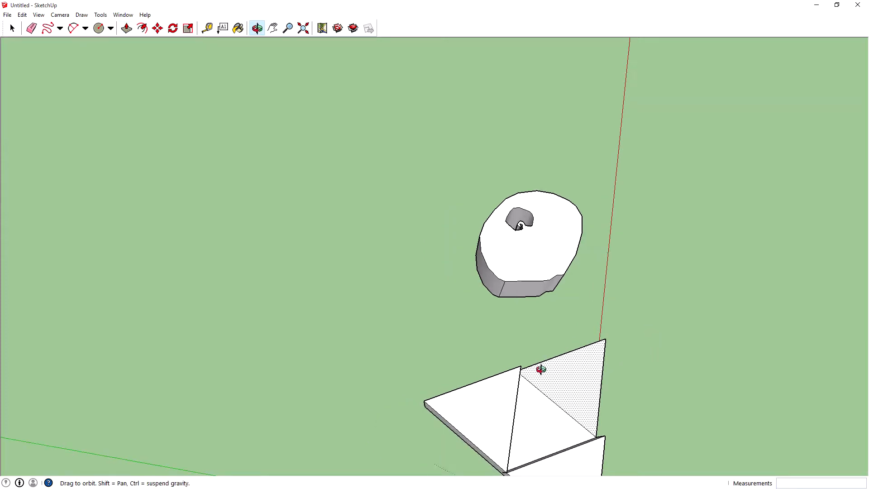
pyautogui.moveTo(539, 369); pyautogui.dragTo(246, 329, button='middle')
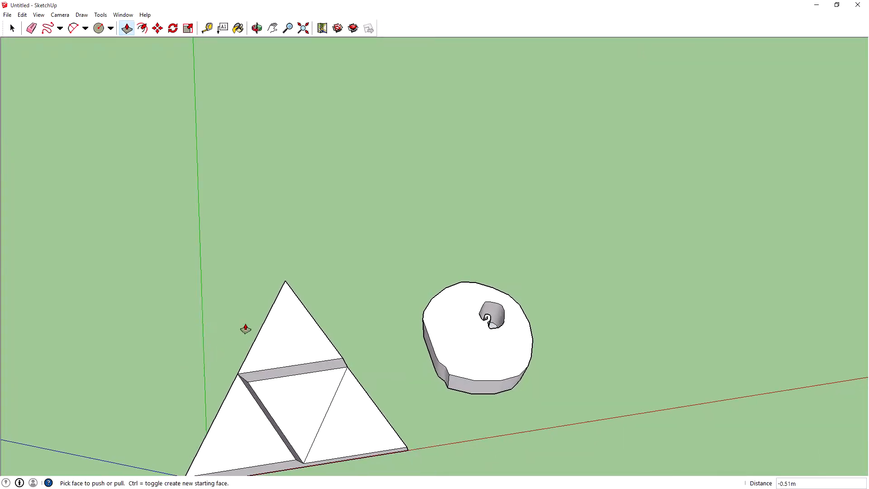
# Step: Push/Pull the spiral-shaped floor of the hole in the freehand solid by about 0.26 m
pyautogui.scroll(3, 480, 353)
pyautogui.moveTo(479, 353); pyautogui.dragTo(409, 332, button='middle')
pyautogui.click(462, 313)
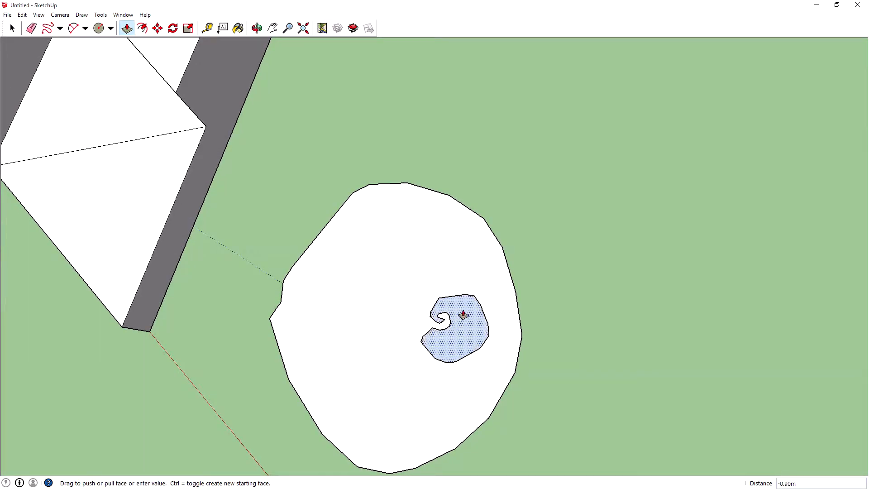
pyautogui.click(461, 325)
pyautogui.moveTo(271, 285); pyautogui.dragTo(244, 154, button='middle')
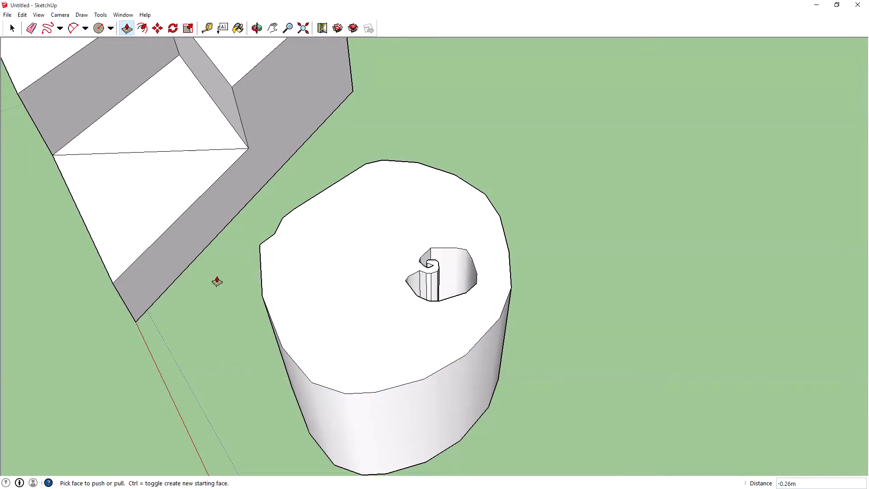
# Step: Open the recent file my first house.skp without saving the current model
pyautogui.click(7, 15)
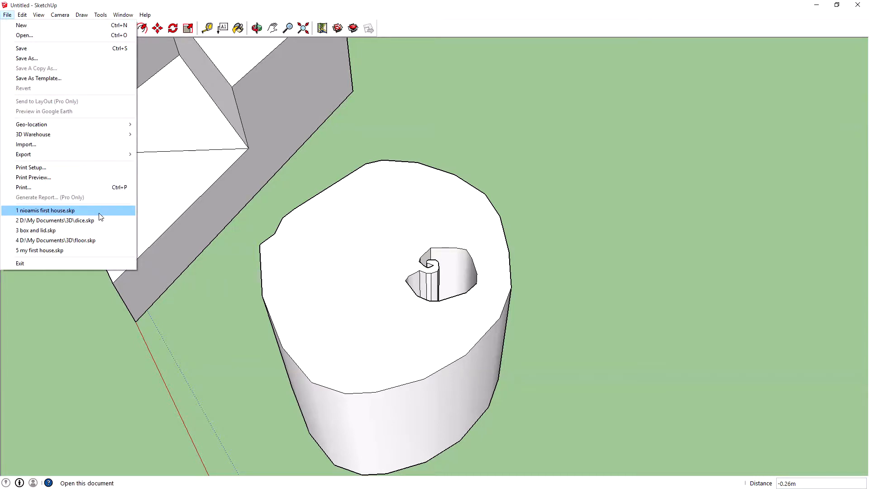
pyautogui.click(100, 250)
pyautogui.click(442, 269)
# Step: Examine the house model from several angles and get a close view of its front door and window
pyautogui.moveTo(319, 266); pyautogui.dragTo(379, 259, button='middle')
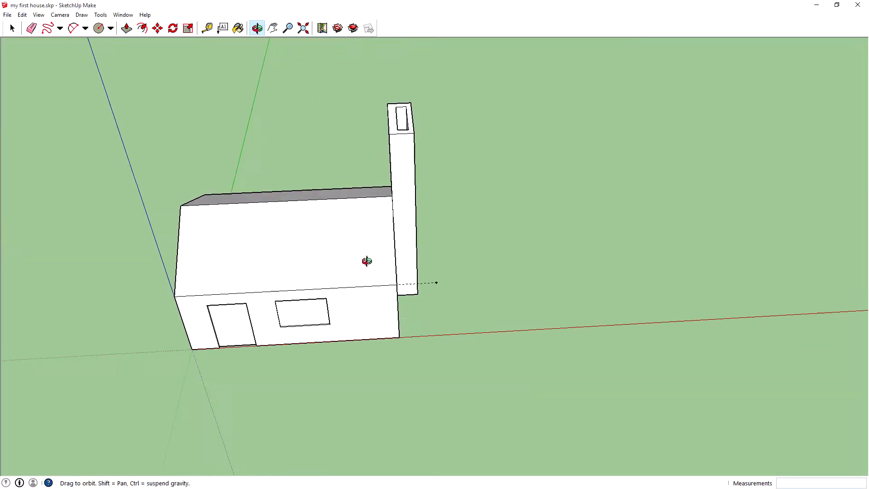
pyautogui.moveTo(317, 388); pyautogui.dragTo(324, 386, button='middle')
pyautogui.scroll(1, 208, 327)
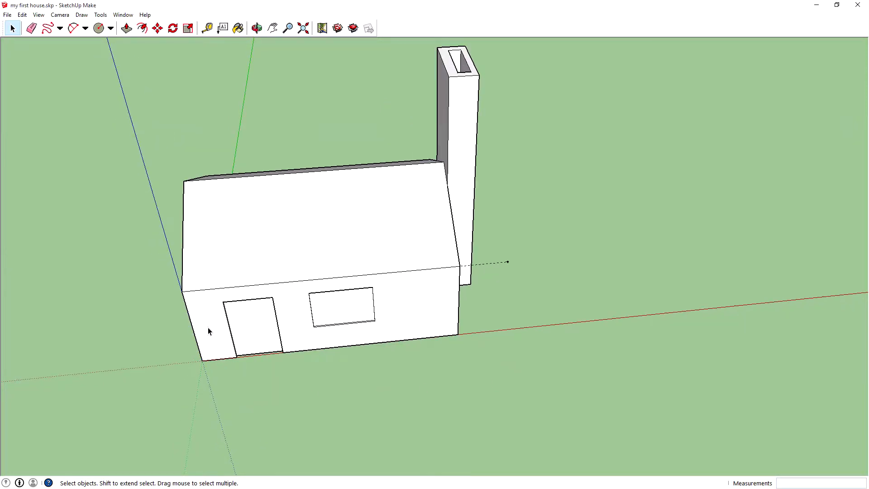
pyautogui.scroll(1, 207, 330)
pyautogui.scroll(-2, 317, 291)
pyautogui.moveTo(548, 231); pyautogui.dragTo(515, 223, button='middle')
pyautogui.moveTo(655, 215); pyautogui.dragTo(551, 366, button='middle')
pyautogui.moveTo(551, 366); pyautogui.dragTo(595, 285)
pyautogui.moveTo(596, 285); pyautogui.dragTo(390, 355, button='middle')
pyautogui.scroll(2, 362, 364)
pyautogui.scroll(1, 344, 369)
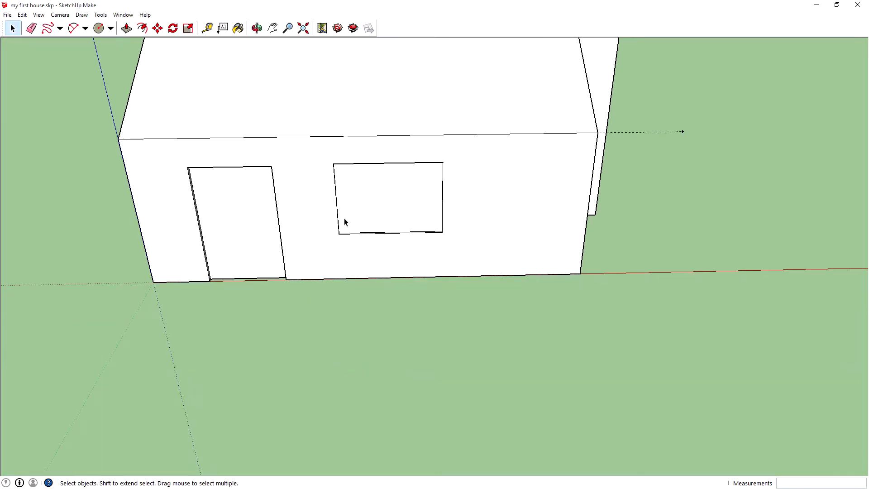
# Step: Erase the window face in the front wall and look through the opening into the house
pyautogui.click(376, 193)
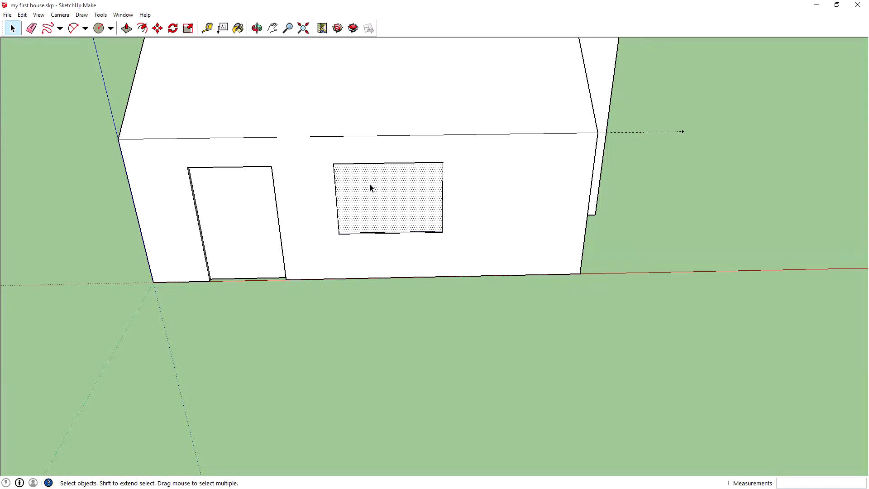
pyautogui.rightClick(392, 188)
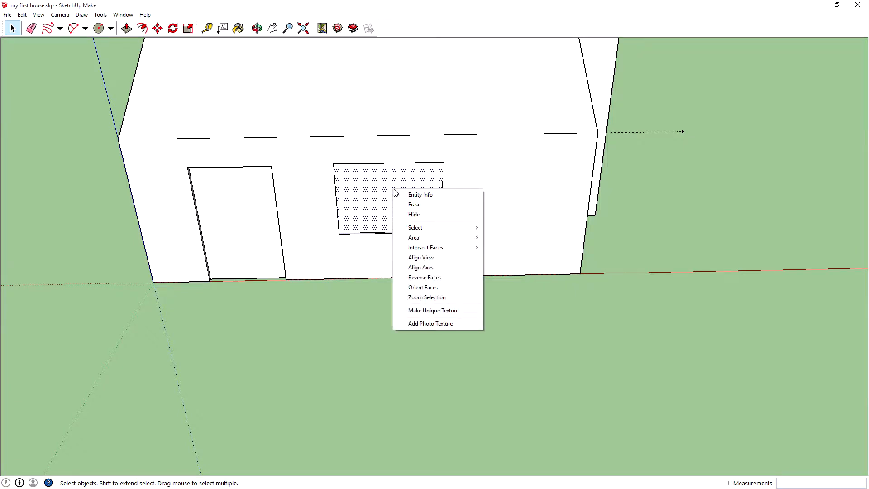
pyautogui.click(425, 205)
pyautogui.scroll(6, 409, 211)
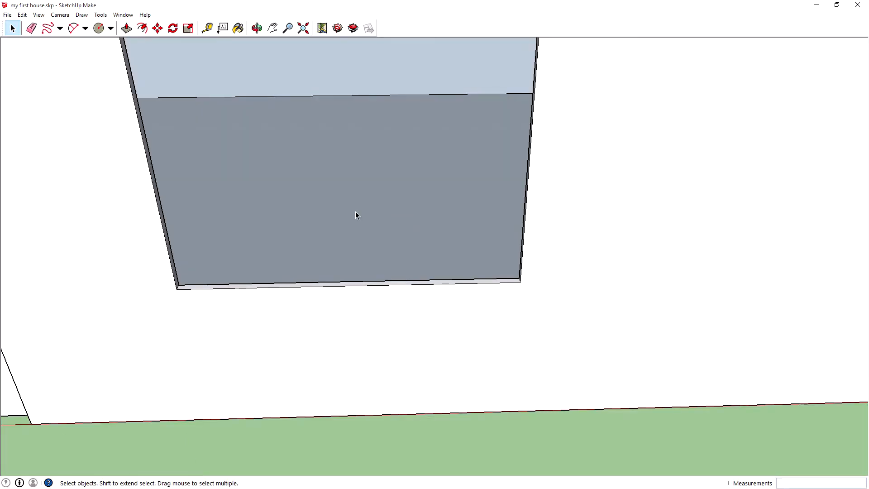
pyautogui.moveTo(356, 215); pyautogui.dragTo(353, 198, button='middle')
pyautogui.scroll(-3, 354, 199)
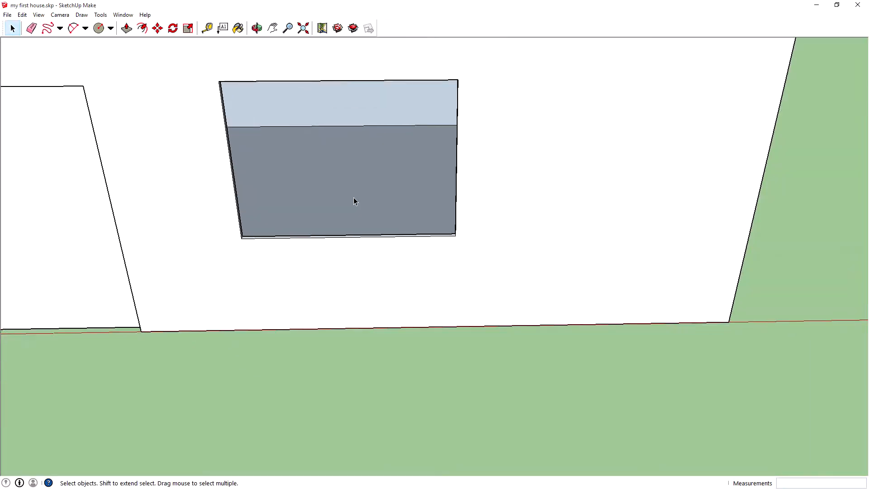
pyautogui.scroll(-3, 354, 201)
pyautogui.scroll(6, 340, 207)
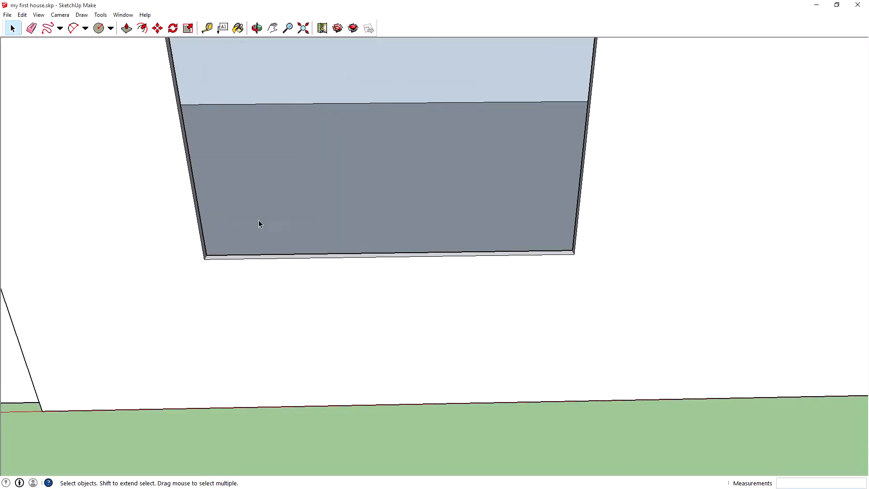
pyautogui.scroll(-5, 381, 281)
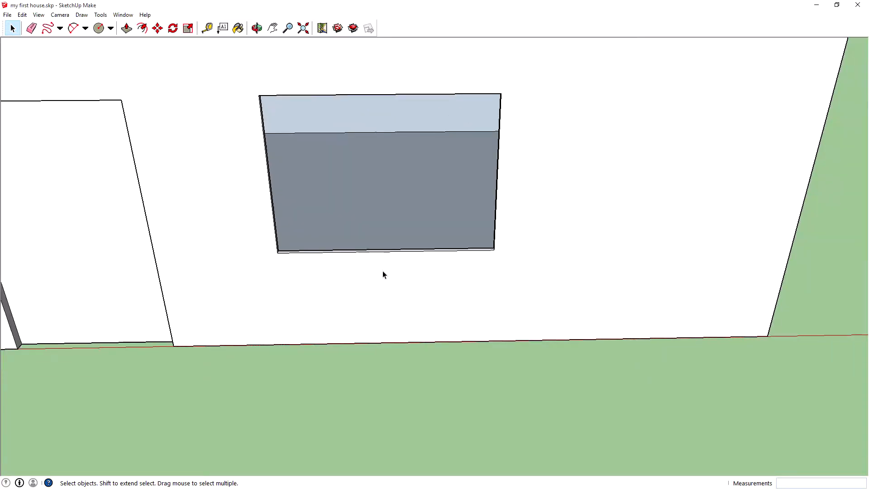
# Step: Delete the door face in the front wall to open up the doorway
pyautogui.moveTo(386, 265); pyautogui.dragTo(270, 266, button='middle')
pyautogui.scroll(-5, 362, 232)
pyautogui.scroll(5, 359, 229)
pyautogui.click(213, 264)
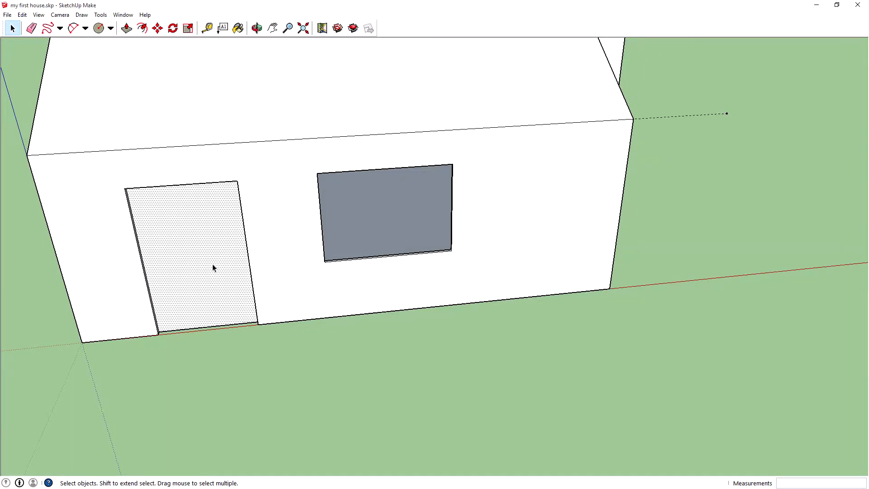
pyautogui.press('Delete')
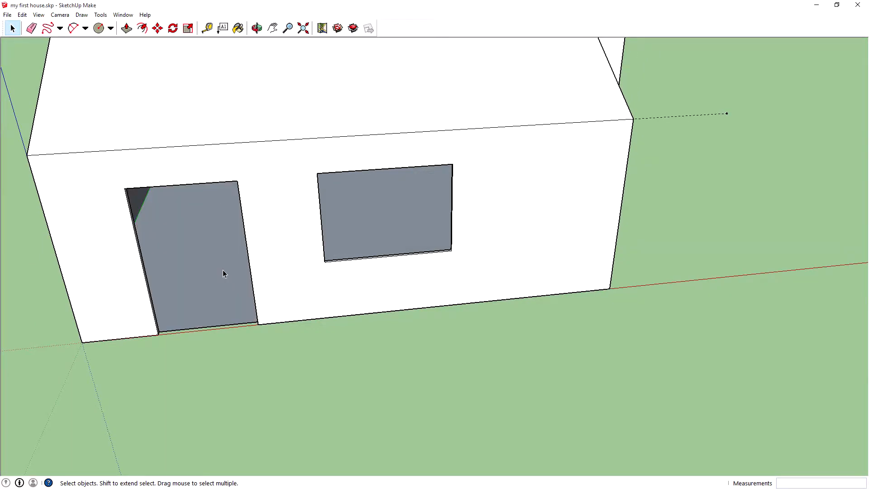
# Step: Select the front wall face around the door and window openings and view the whole house
pyautogui.moveTo(407, 290); pyautogui.dragTo(333, 245, button='middle')
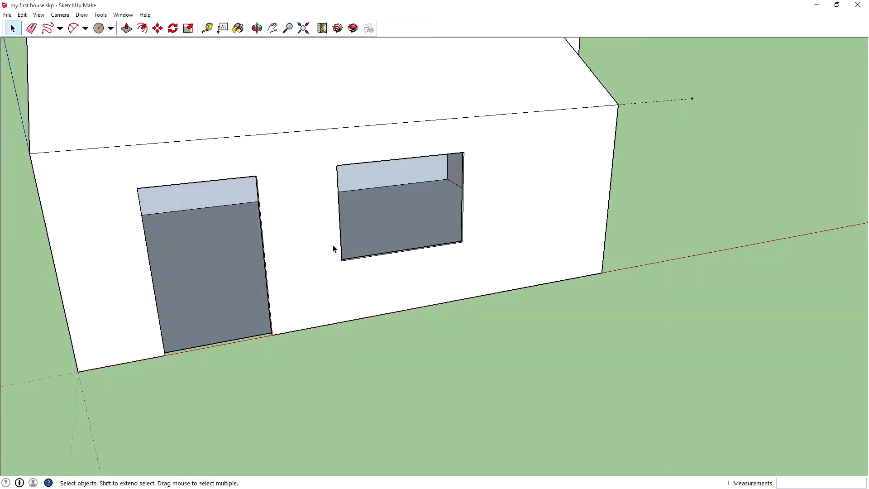
pyautogui.rightClick(393, 224)
pyautogui.click(573, 189)
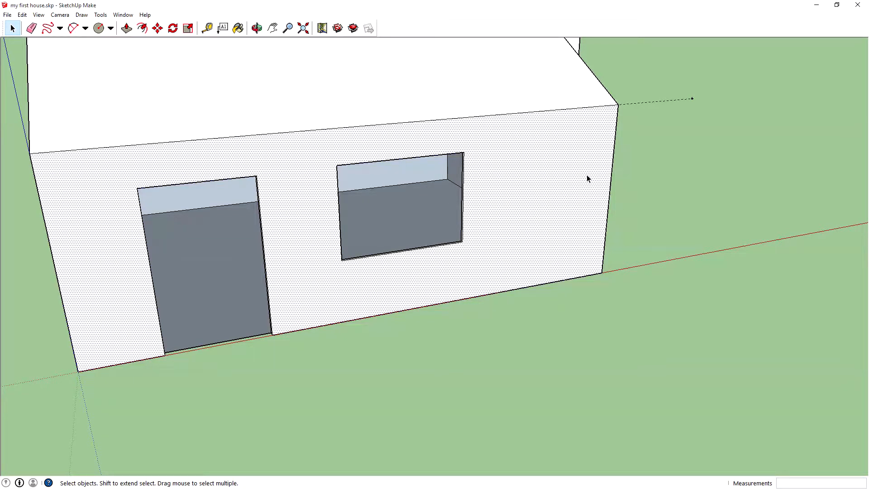
pyautogui.scroll(-5, 692, 297)
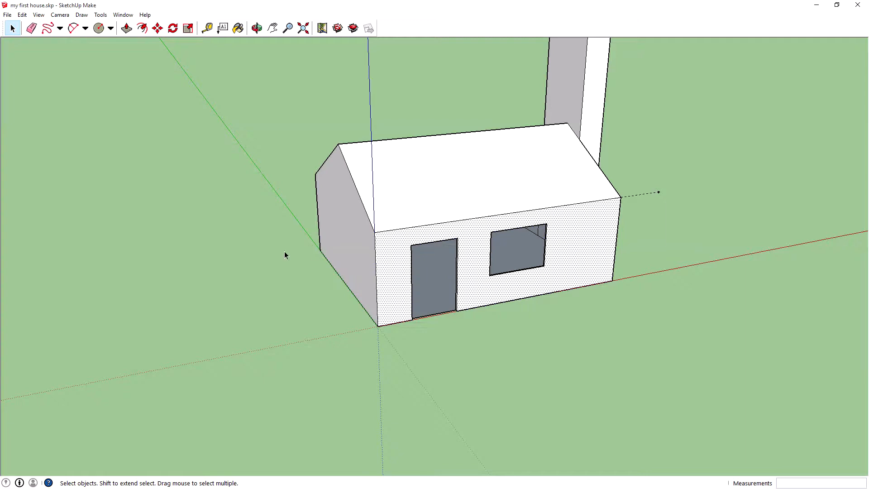
# Step: Examine the house from its front, gable end and back
pyautogui.moveTo(284, 255); pyautogui.dragTo(724, 185, button='middle')
pyautogui.moveTo(277, 205); pyautogui.dragTo(389, 221, button='middle')
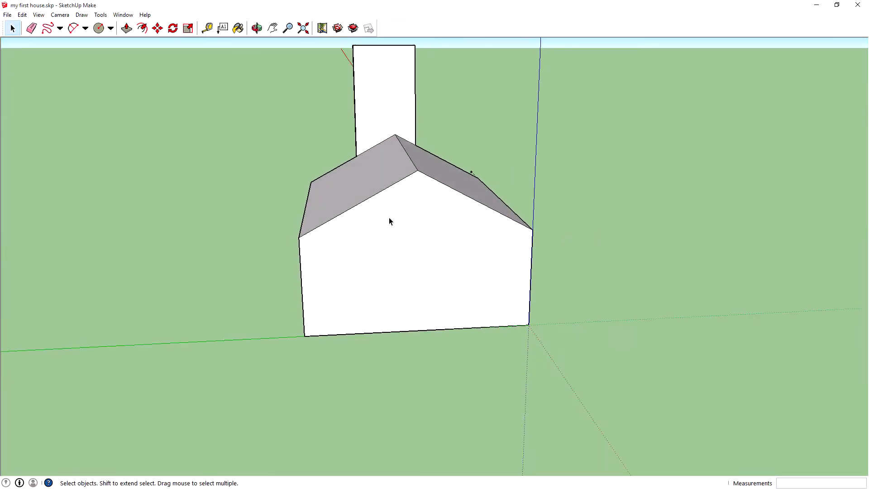
pyautogui.moveTo(644, 263); pyautogui.dragTo(312, 295, button='middle')
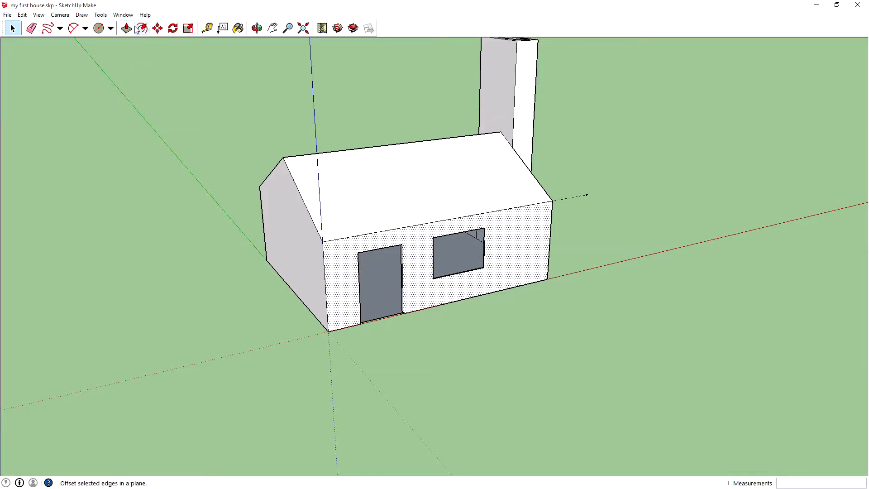
pyautogui.moveTo(141, 194); pyautogui.dragTo(721, 262, button='middle')
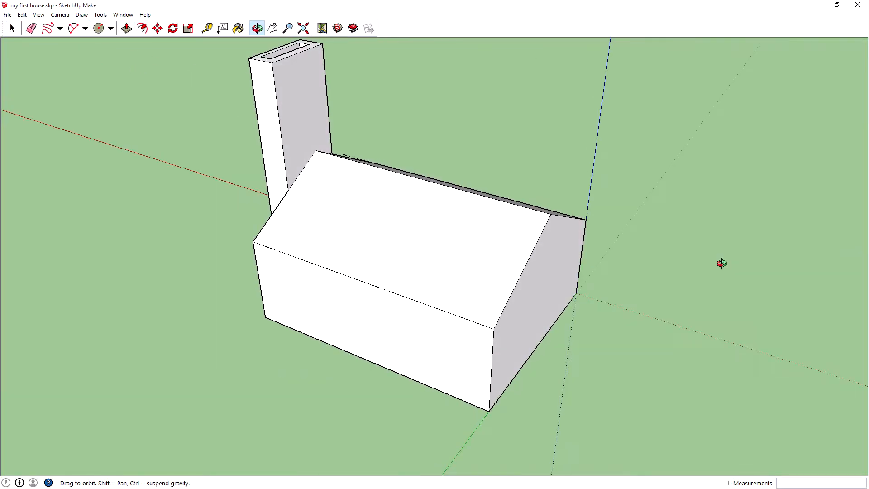
pyautogui.moveTo(508, 304); pyautogui.dragTo(217, 89, button='middle')
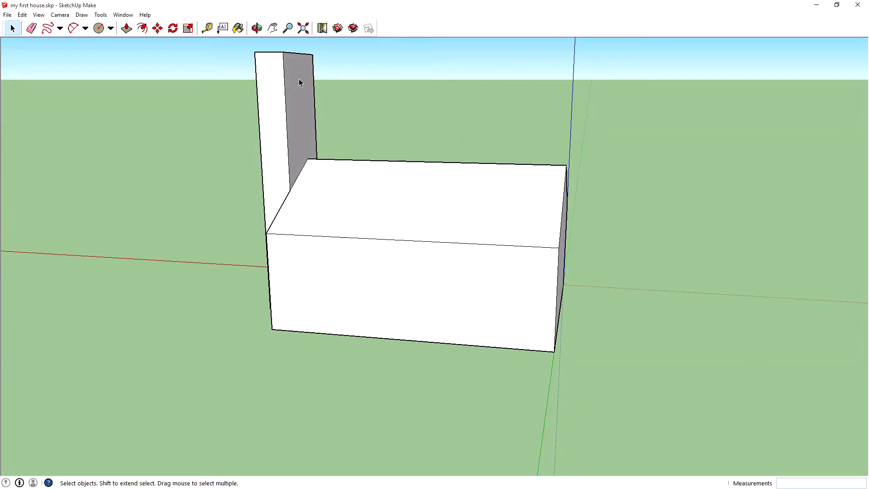
pyautogui.moveTo(298, 83); pyautogui.dragTo(634, 190, button='middle')
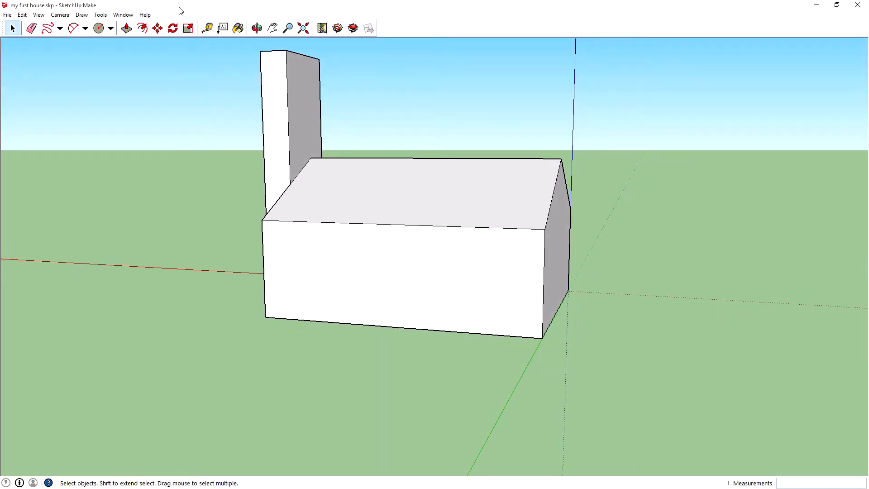
# Step: Draw a circle with a radius of about 2' 1 1/2" centred high on the chimney-free gable wall
pyautogui.click(60, 28)
pyautogui.click(63, 42)
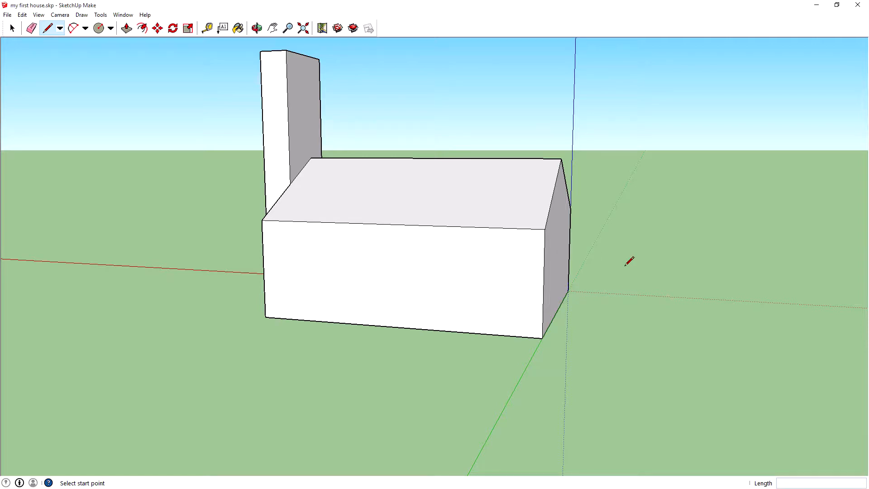
pyautogui.moveTo(656, 264); pyautogui.dragTo(301, 271, button='middle')
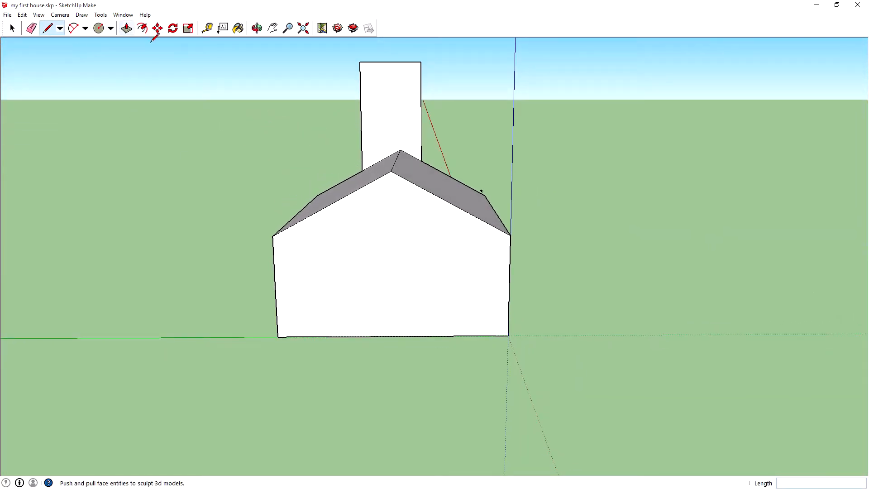
pyautogui.click(99, 28)
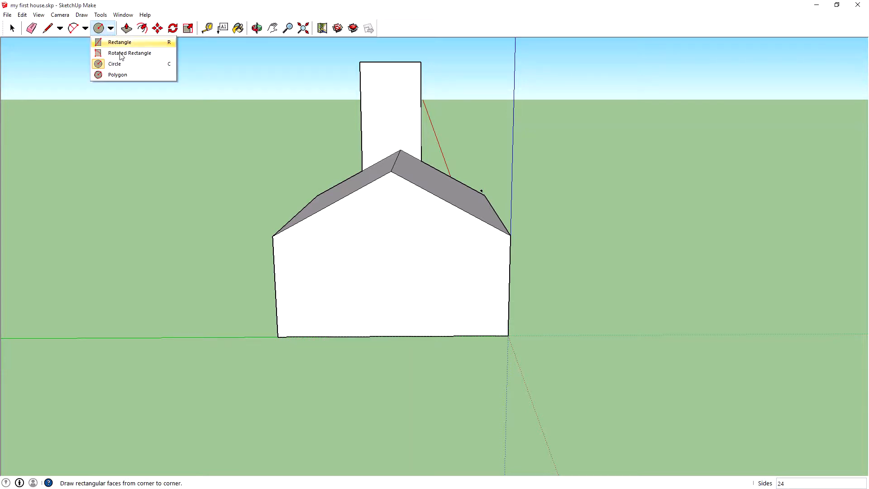
pyautogui.click(153, 68)
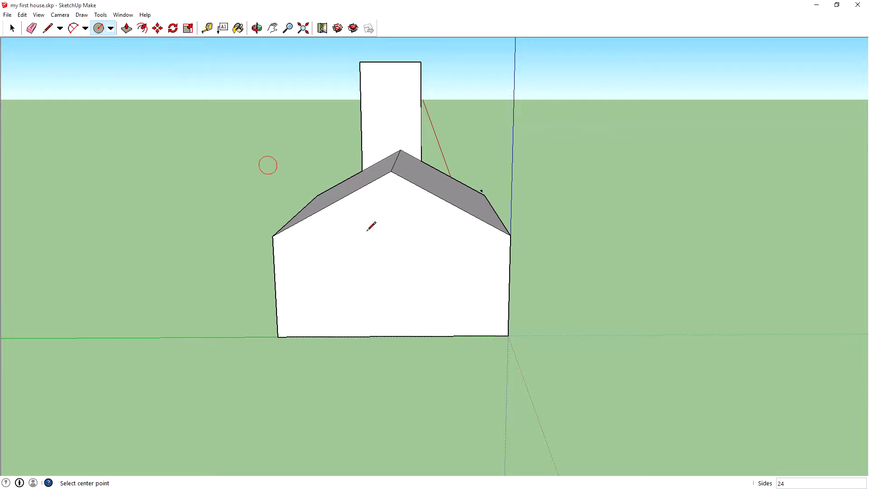
pyautogui.click(390, 220)
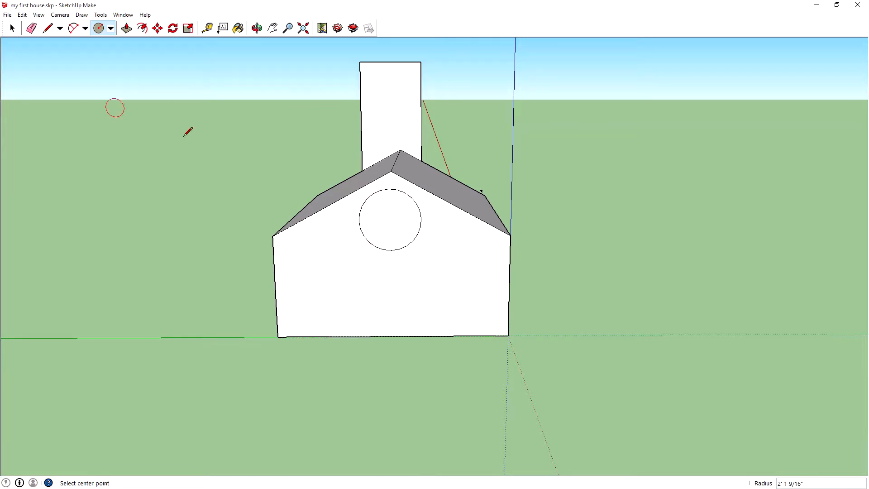
# Step: Erase the circular face in the gable wall to open up a round window
pyautogui.rightClick(392, 215)
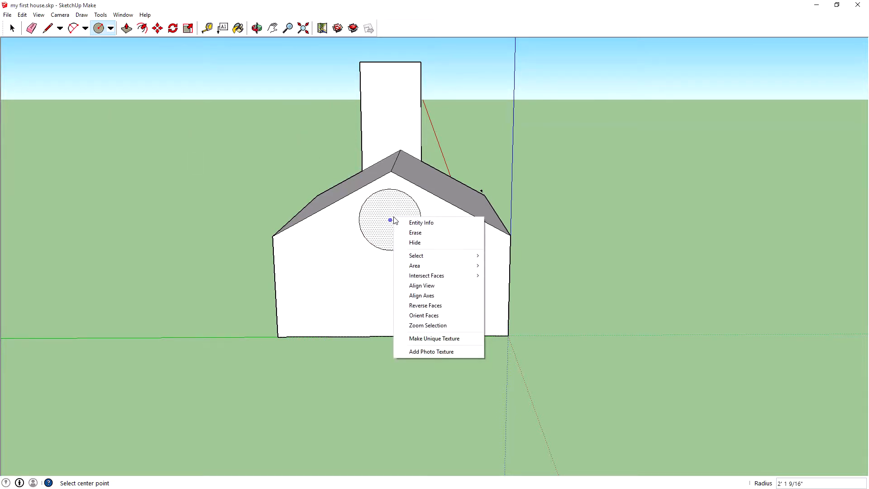
pyautogui.click(412, 231)
pyautogui.moveTo(528, 254); pyautogui.dragTo(431, 273, button='middle')
pyautogui.scroll(4, 421, 285)
pyautogui.scroll(2, 337, 275)
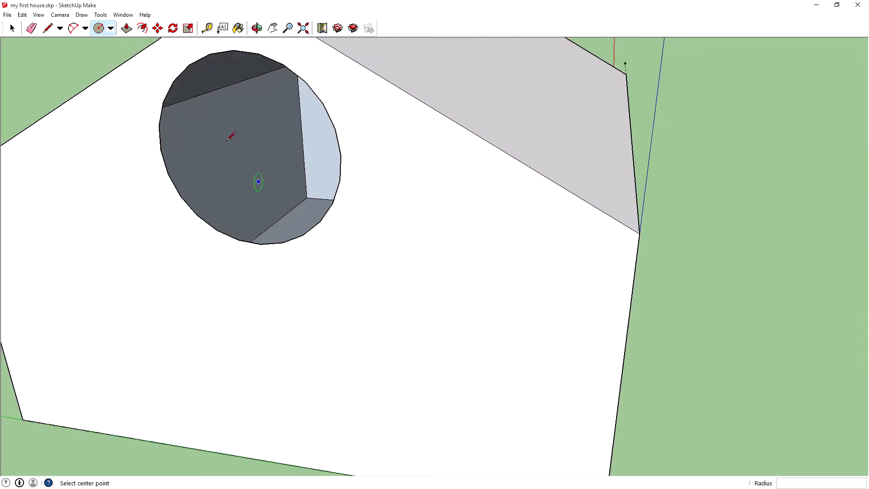
# Step: Look through the round gable opening at the interior walls and floor from near and far
pyautogui.click(12, 28)
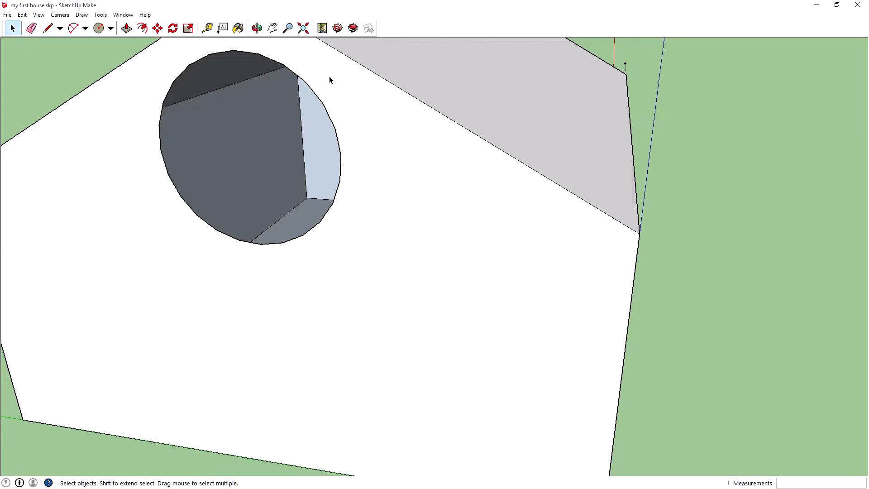
pyautogui.click(276, 29)
pyautogui.moveTo(113, 96); pyautogui.dragTo(361, 157)
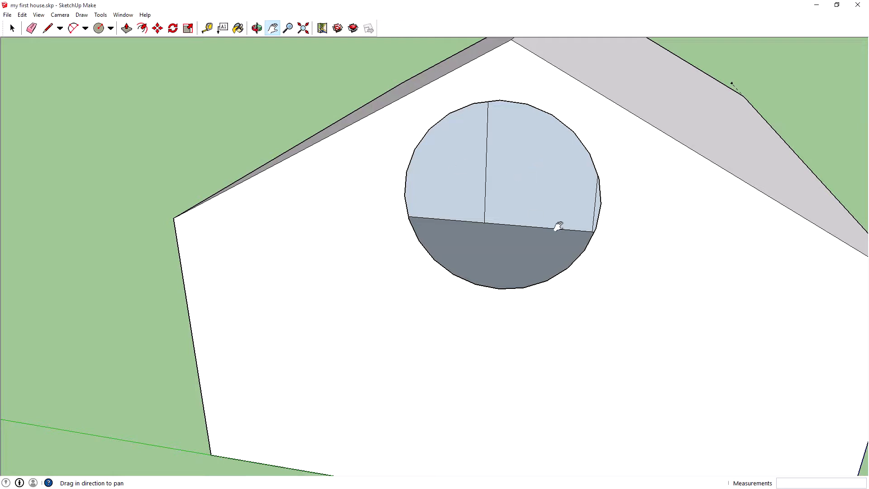
pyautogui.scroll(5, 558, 226)
pyautogui.moveTo(625, 227)
pyautogui.mouseDown(button='middle')
pyautogui.moveTo(828, 190)
pyautogui.moveTo(547, 219)
pyautogui.moveTo(576, 213)
pyautogui.moveTo(639, 230)
pyautogui.mouseUp(button='middle')
pyautogui.scroll(-8, 639, 229)
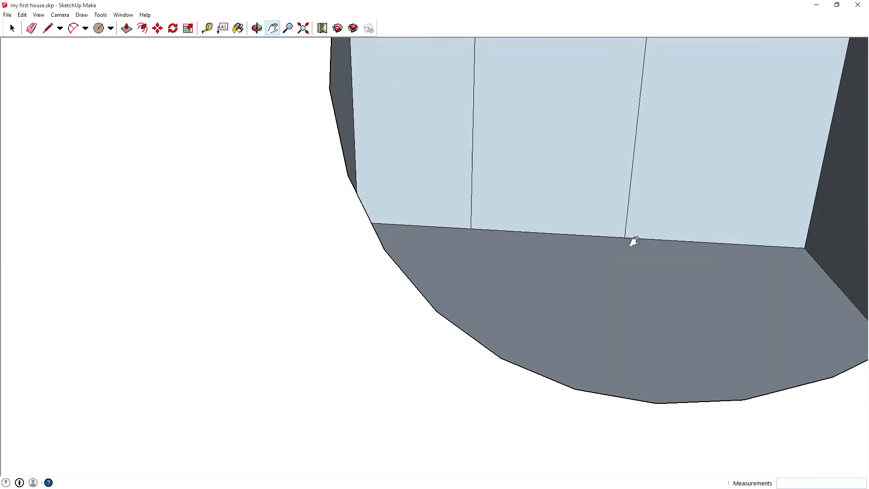
pyautogui.scroll(-1, 766, 272)
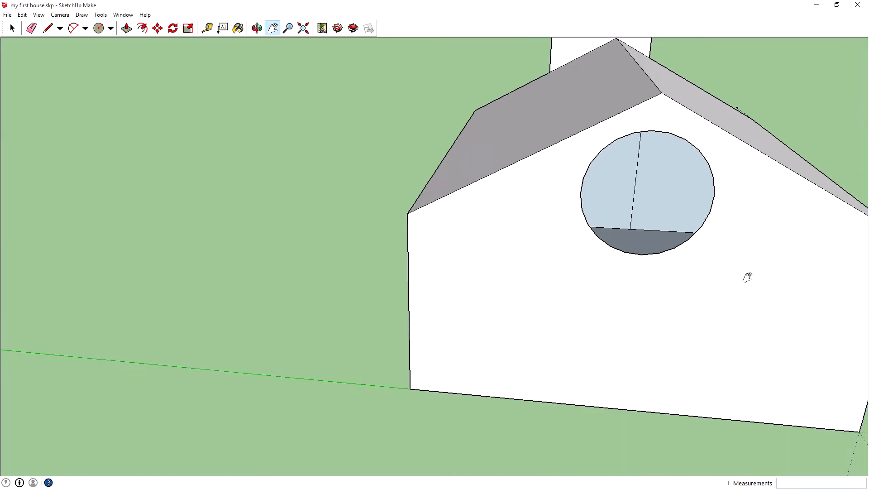
pyautogui.scroll(8, 747, 278)
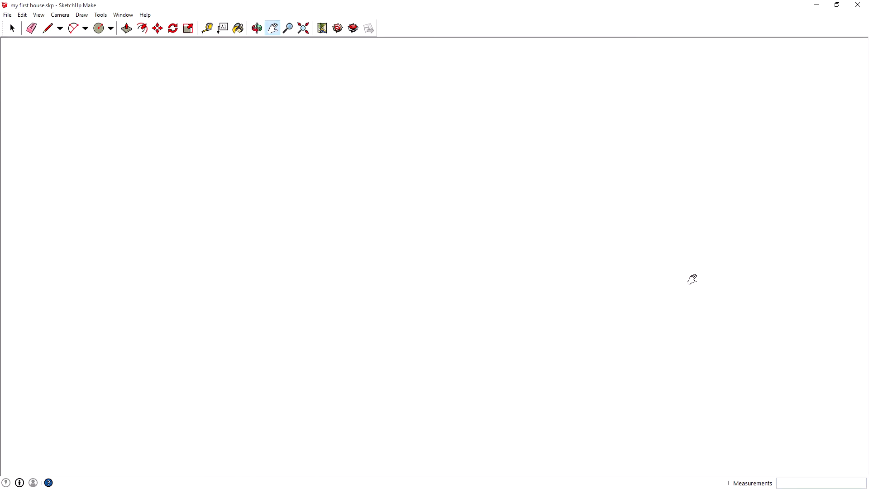
pyautogui.scroll(-6, 402, 107)
pyautogui.scroll(8, 402, 97)
pyautogui.scroll(2, 402, 108)
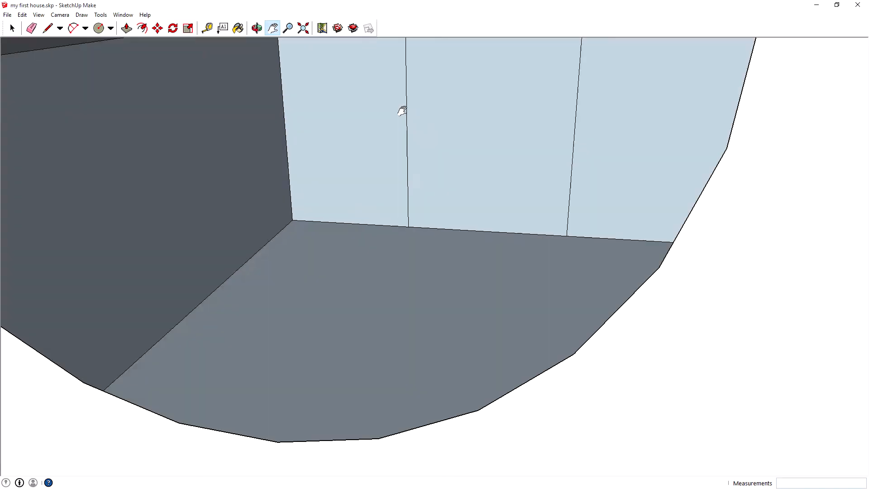
pyautogui.scroll(-4, 402, 110)
pyautogui.scroll(4, 394, 123)
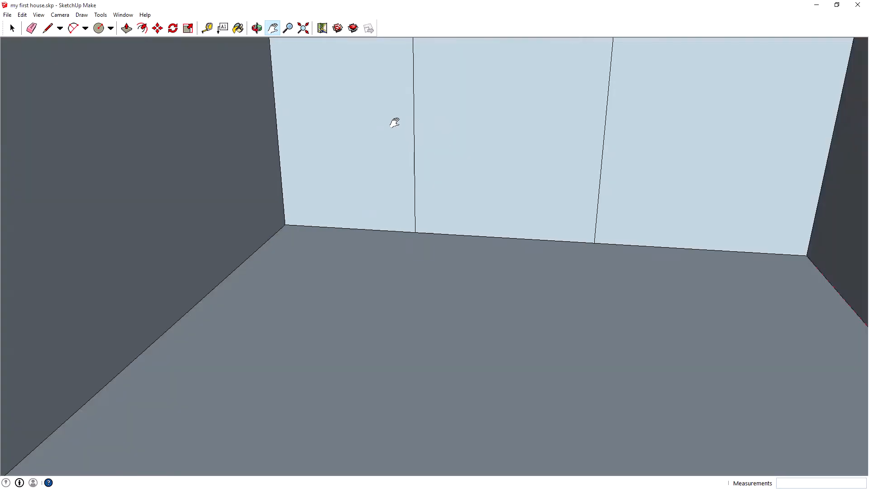
pyautogui.scroll(-3, 394, 122)
pyautogui.scroll(-3, 395, 121)
pyautogui.scroll(5, 415, 194)
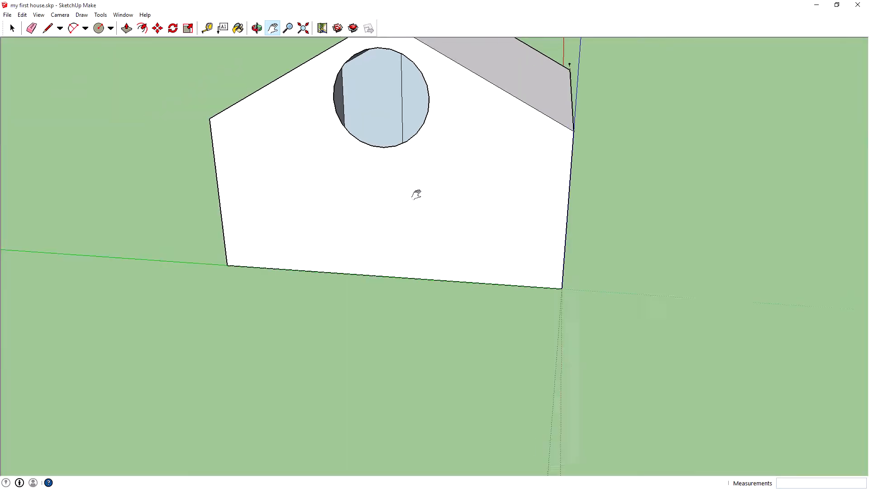
pyautogui.scroll(-4, 410, 189)
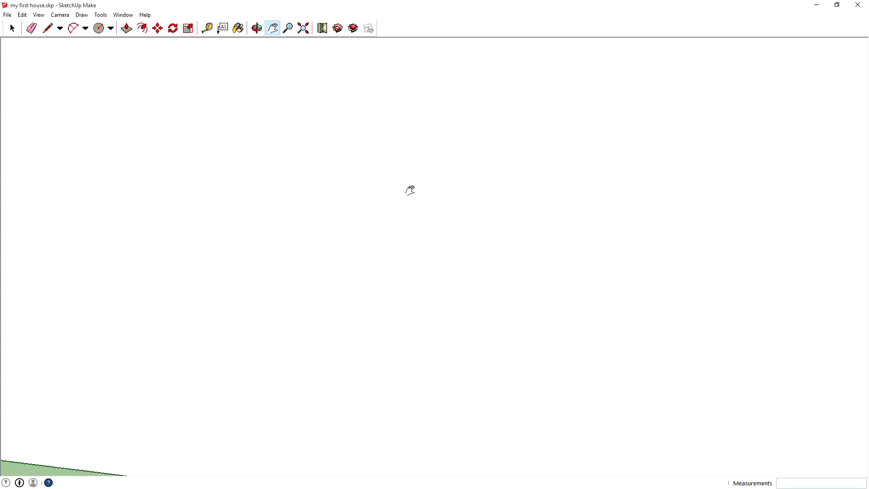
pyautogui.scroll(-2, 361, 91)
pyautogui.scroll(-1, 363, 69)
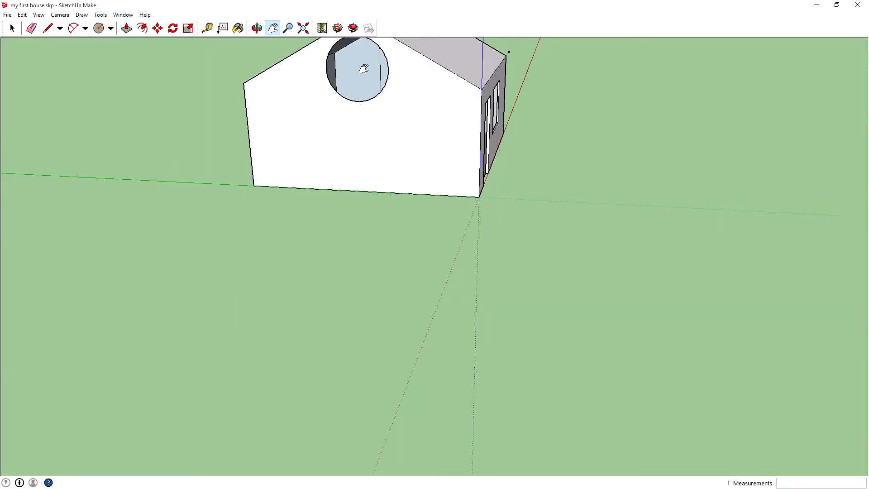
pyautogui.scroll(5, 362, 69)
pyautogui.scroll(3, 360, 70)
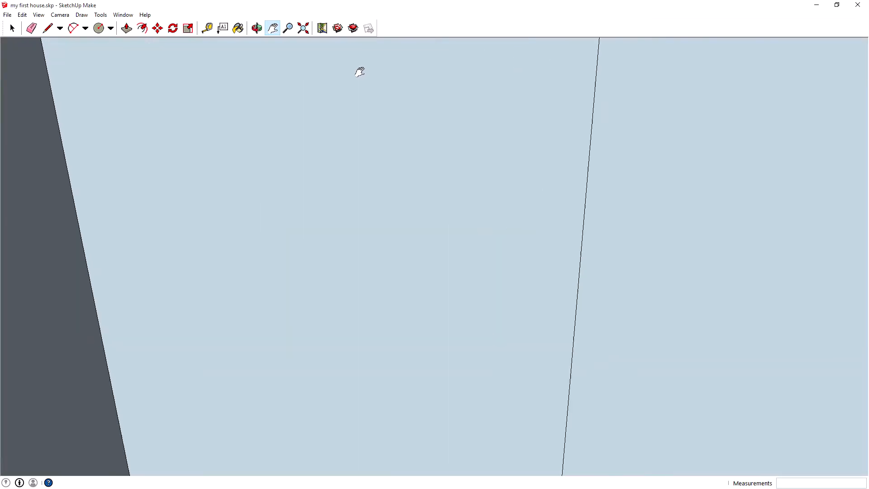
pyautogui.scroll(-3, 360, 72)
pyautogui.scroll(-4, 360, 73)
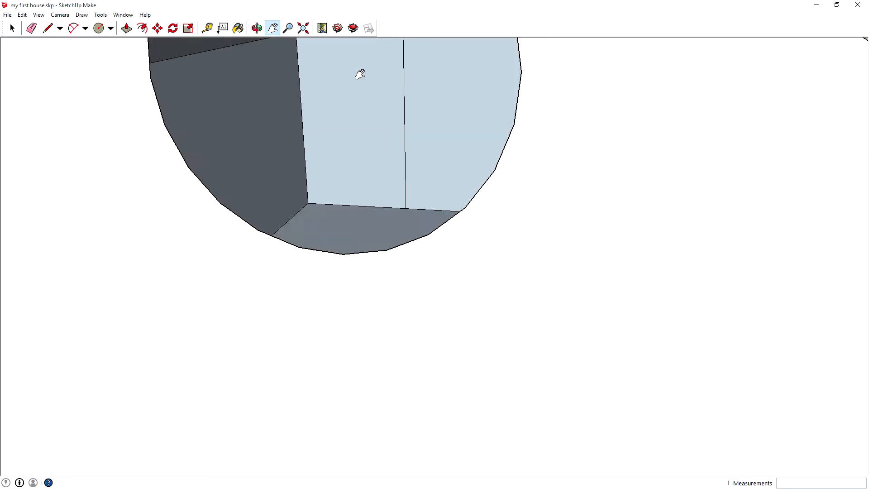
pyautogui.scroll(1, 405, 101)
pyautogui.moveTo(643, 151); pyautogui.dragTo(636, 202, button='middle')
pyautogui.moveTo(379, 178); pyautogui.dragTo(317, 136, button='middle')
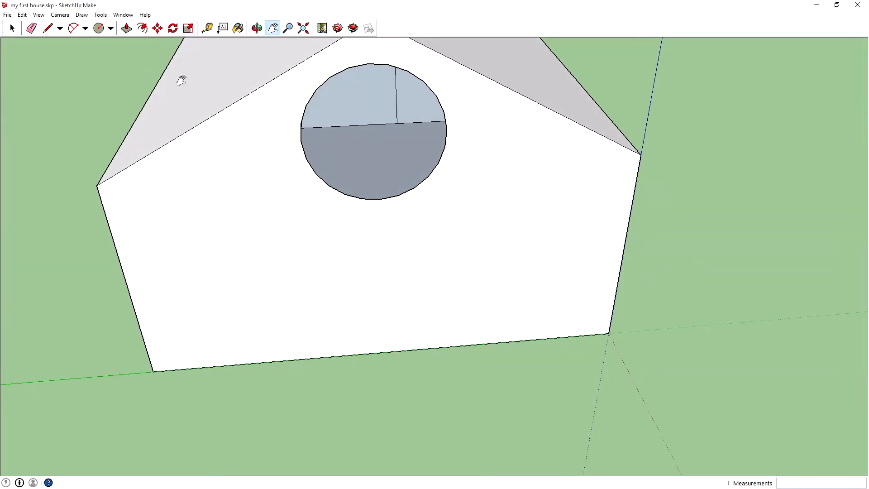
# Step: Draw a closed five-sided line outline around the round gable opening, with one side about 4' 5" and the closing upper edge about 3' 3"
pyautogui.click(12, 29)
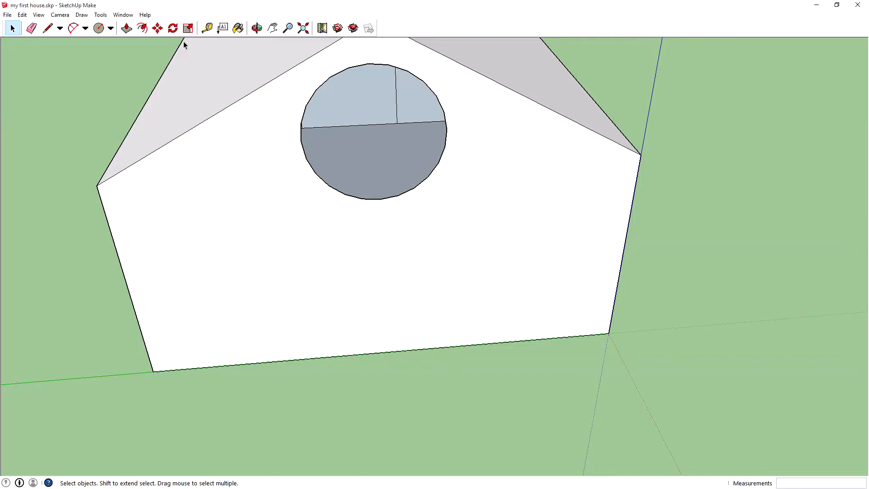
pyautogui.click(47, 28)
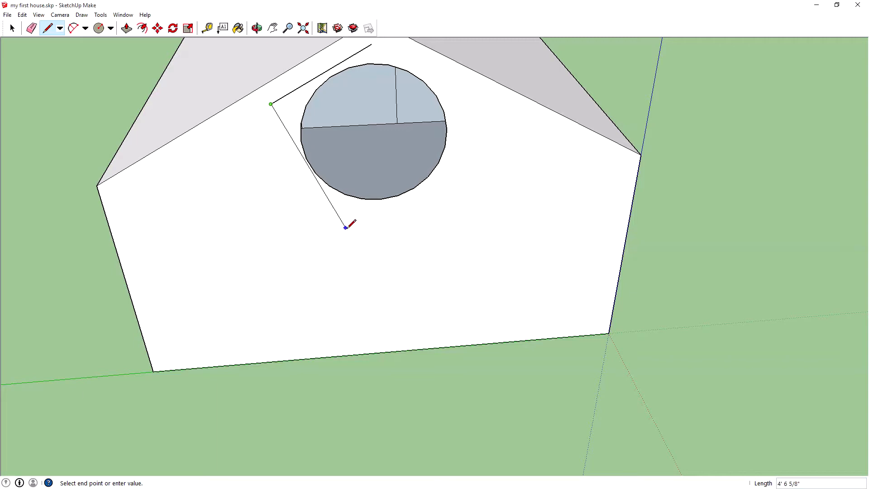
pyautogui.click(425, 230)
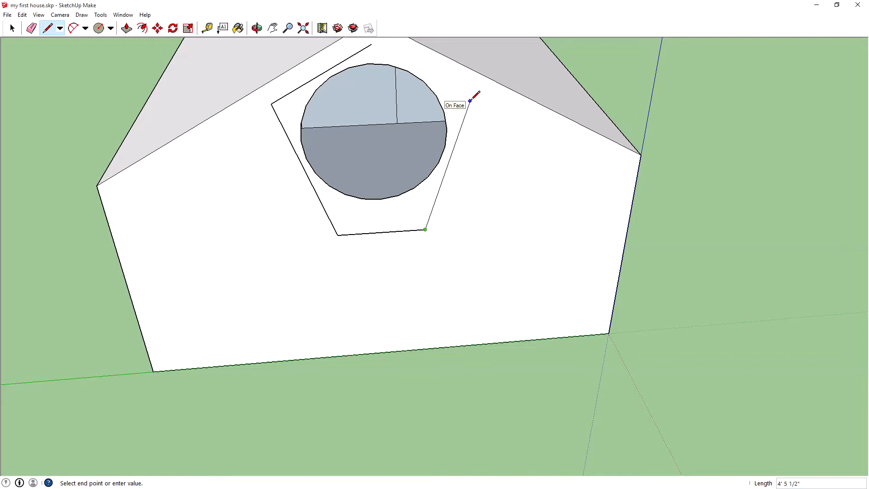
pyautogui.click(372, 43)
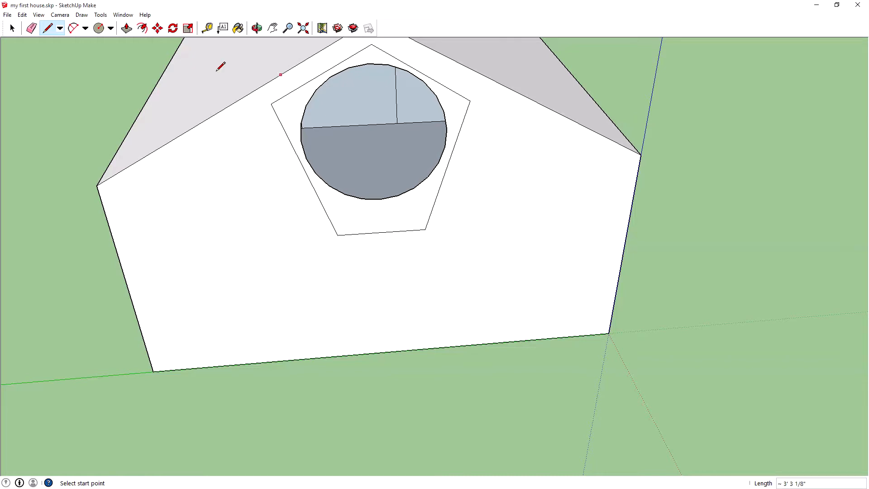
# Step: Push/Pull the five-sided face around the round opening outward about 3 1/4" to form a raised window frame
pyautogui.click(127, 29)
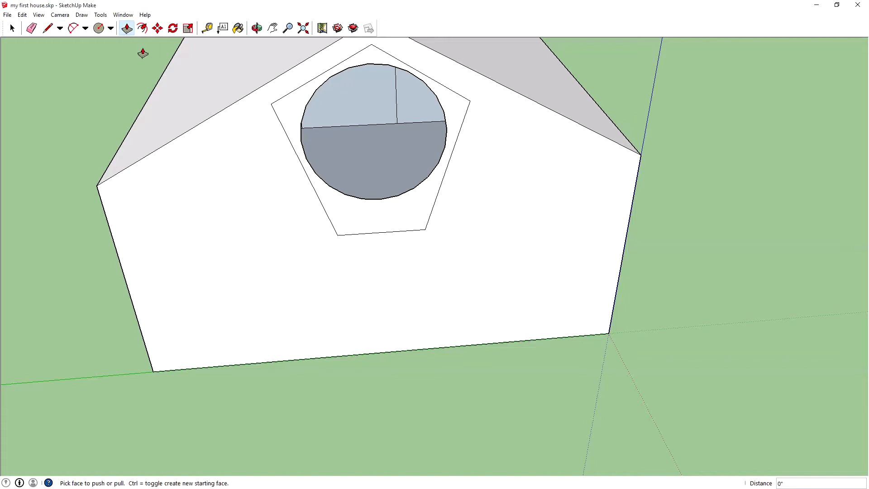
pyautogui.click(287, 105)
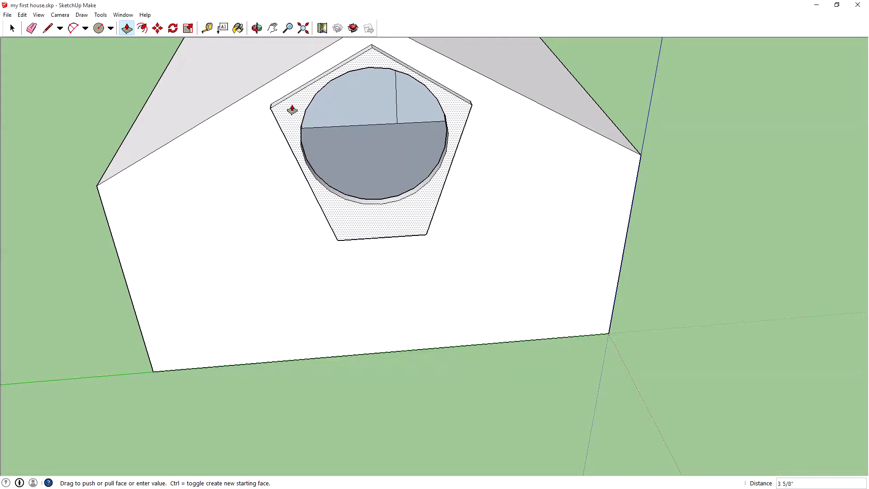
pyautogui.click(297, 110)
pyautogui.moveTo(708, 137); pyautogui.dragTo(543, 122, button='middle')
pyautogui.press('p')
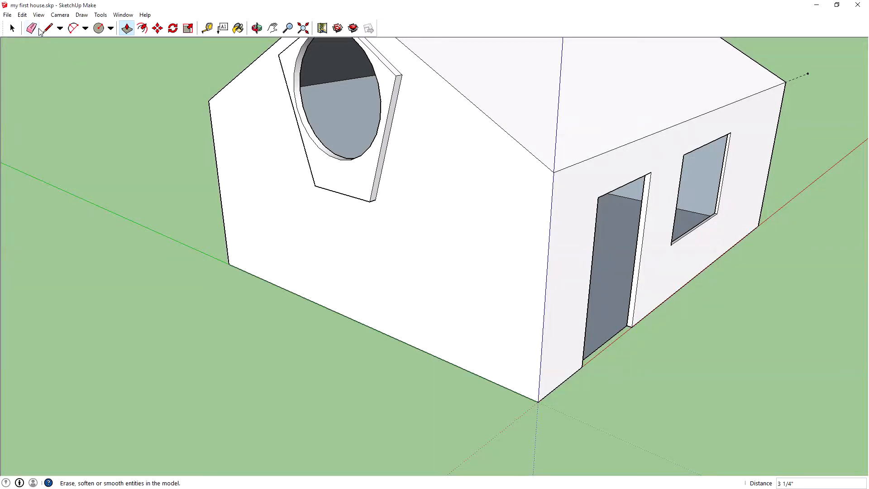
# Step: Draw a line about 3' 6 1/2" long across the raised frame, just below the round opening
pyautogui.click(12, 28)
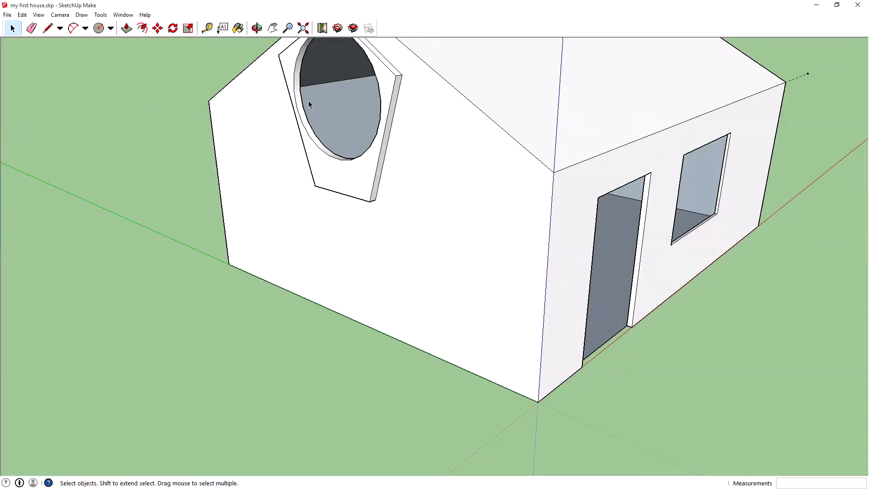
pyautogui.moveTo(152, 159); pyautogui.dragTo(357, 181, button='middle')
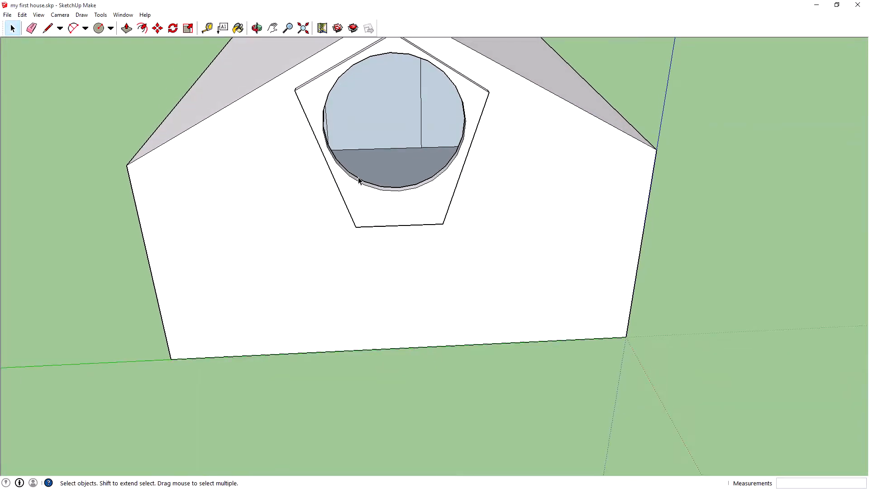
pyautogui.click(48, 28)
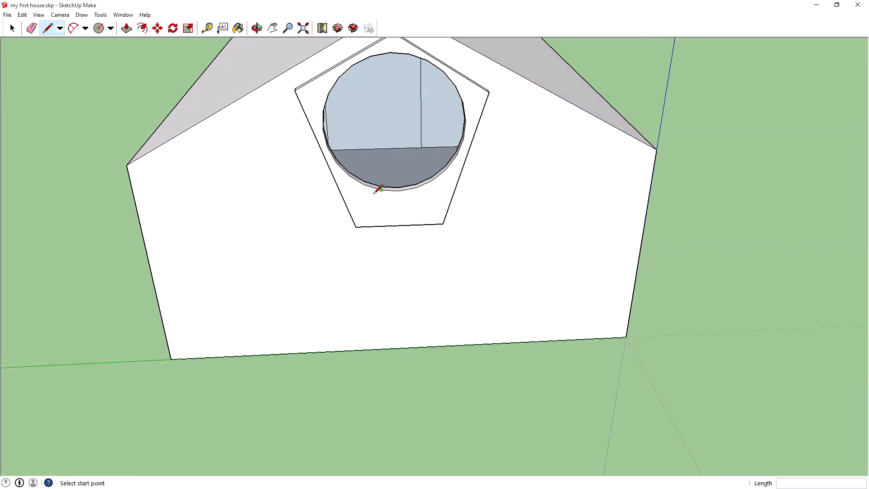
pyautogui.click(455, 189)
# Step: Push/Pull the strip below the round opening outward about 6 13/16" to form a window box
pyautogui.click(127, 29)
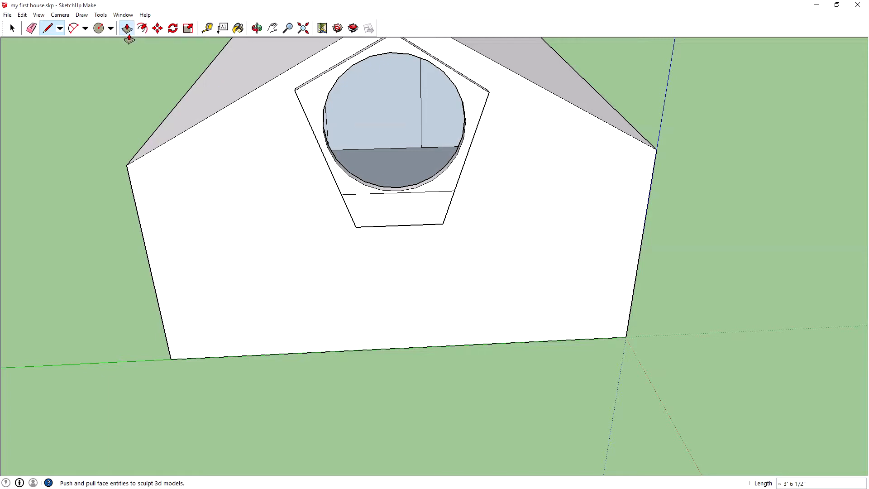
pyautogui.click(392, 206)
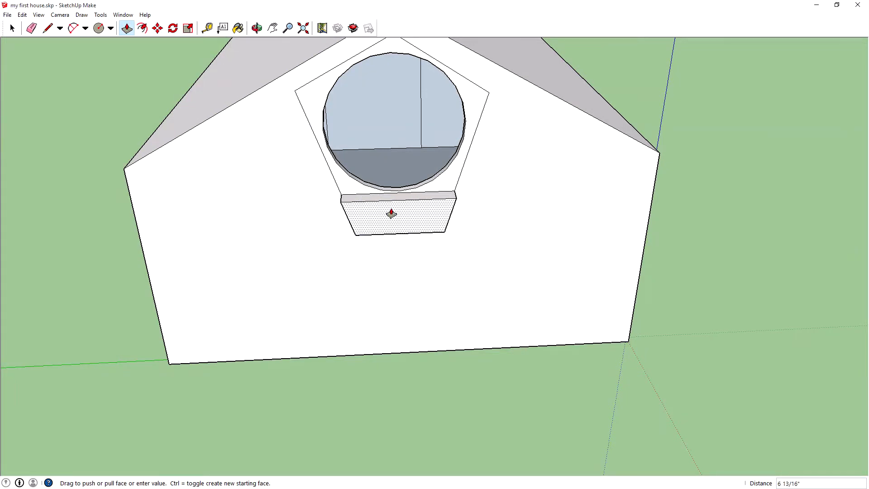
pyautogui.click(392, 209)
pyautogui.moveTo(392, 209); pyautogui.dragTo(403, 225, button='middle')
# Step: Push/Pull the gable wall face inward about 3 3/8" behind the window frame
pyautogui.click(407, 226)
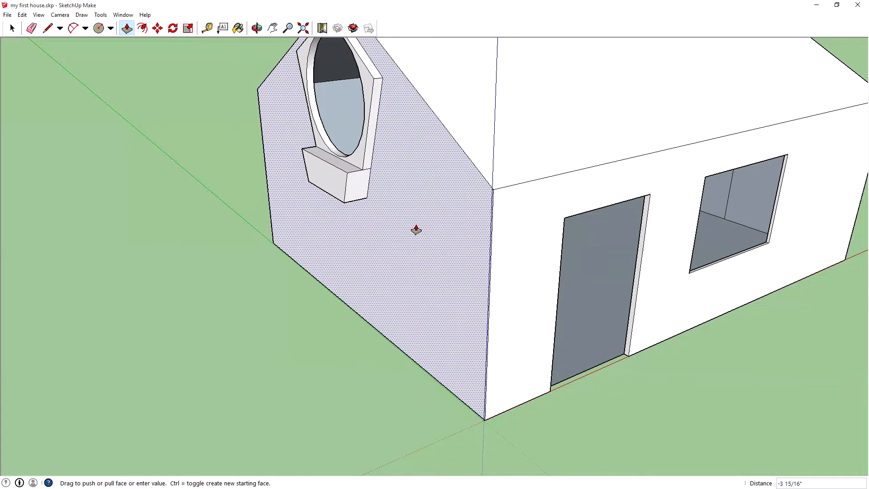
pyautogui.click(393, 244)
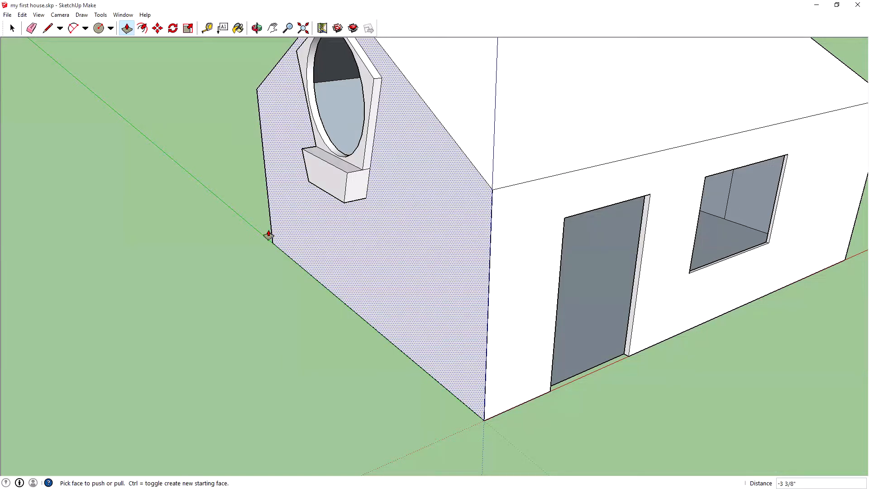
pyautogui.moveTo(269, 234); pyautogui.dragTo(223, 122, button='middle')
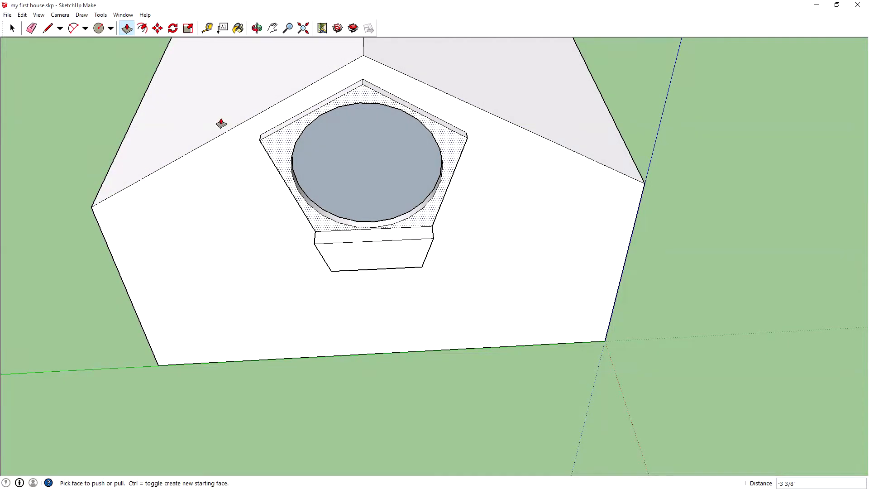
pyautogui.click(48, 29)
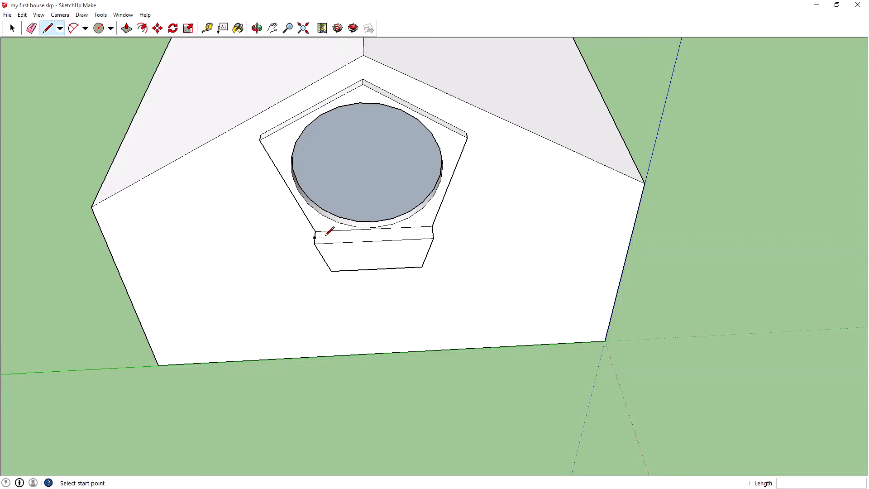
pyautogui.click(111, 29)
pyautogui.click(118, 39)
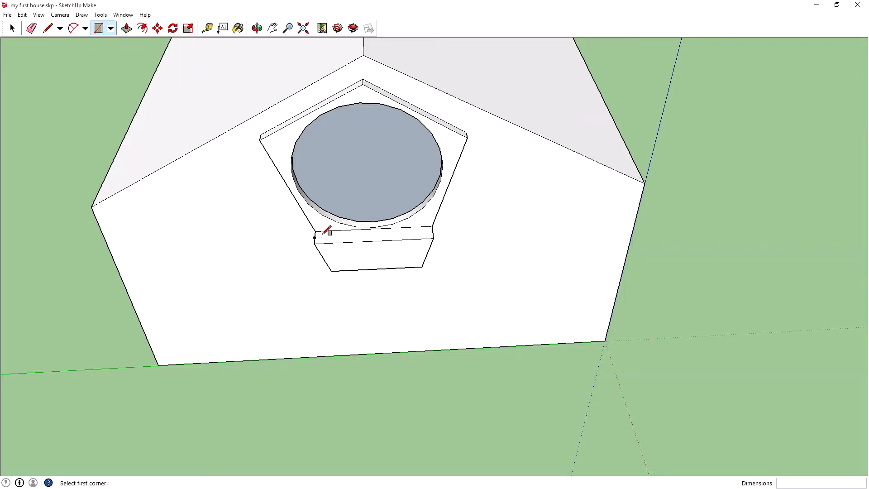
# Step: Offset the outline of the window box's upper face inward to create a narrow inner rectangle
pyautogui.scroll(6, 323, 234)
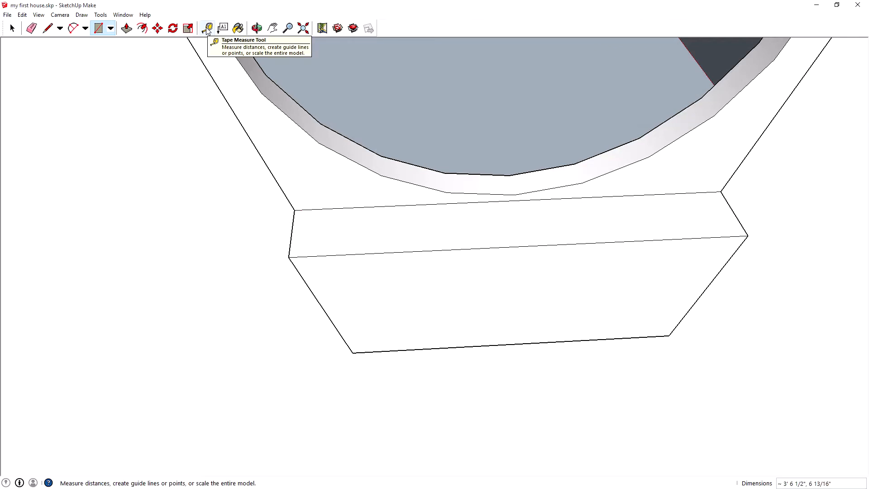
pyautogui.click(142, 29)
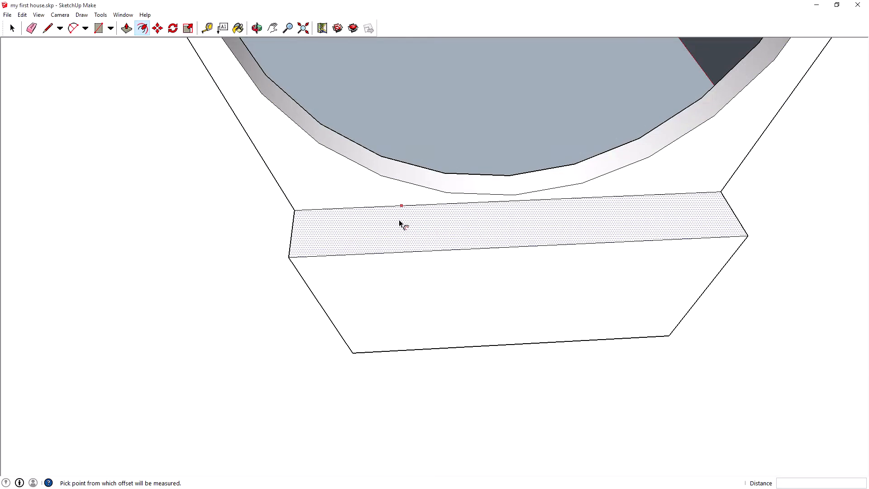
pyautogui.click(395, 207)
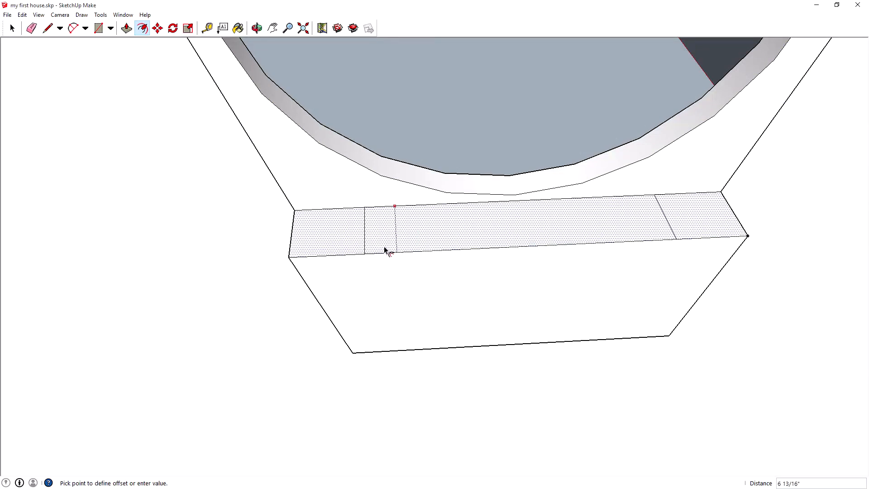
pyautogui.click(317, 246)
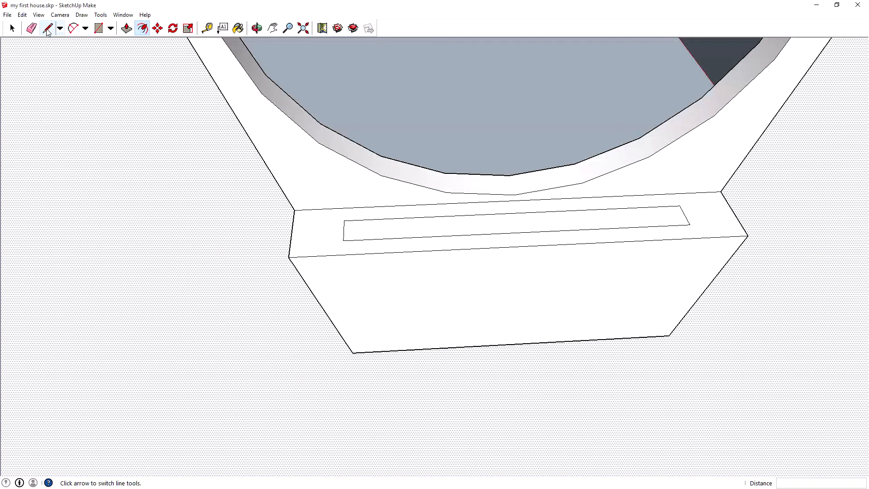
pyautogui.click(48, 28)
pyautogui.click(402, 227)
pyautogui.rightClick(233, 187)
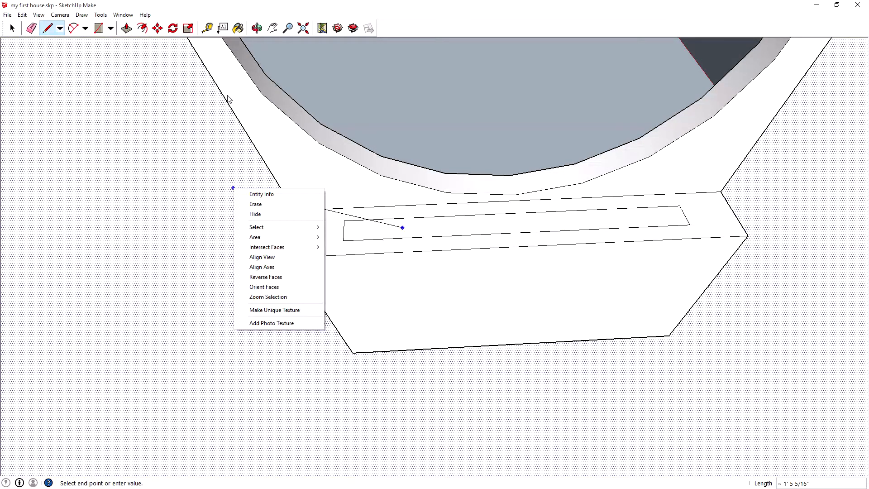
# Step: Try to Push/Pull the narrow inner rectangle down into the window box
pyautogui.click(124, 28)
pyautogui.click(500, 229)
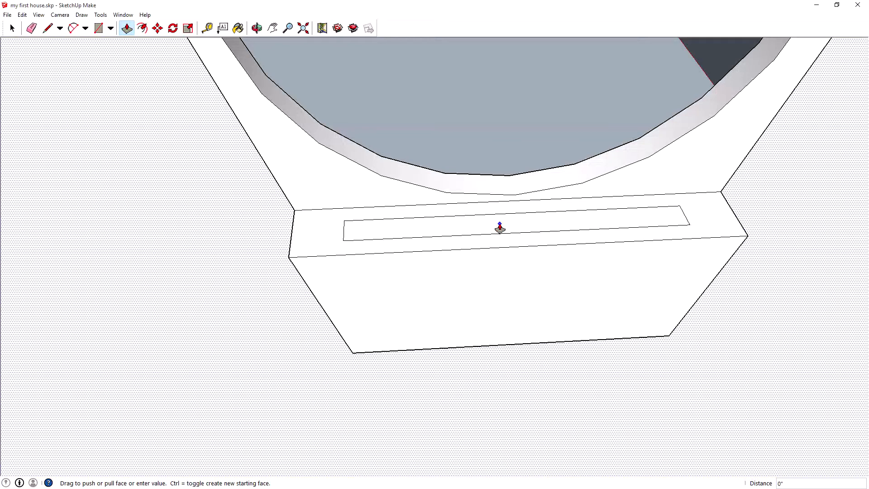
pyautogui.scroll(-6, 514, 276)
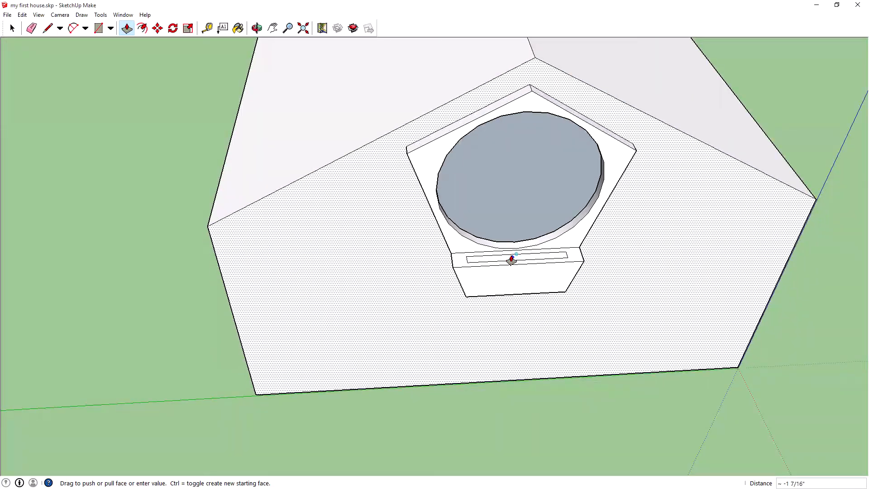
pyautogui.click(481, 259)
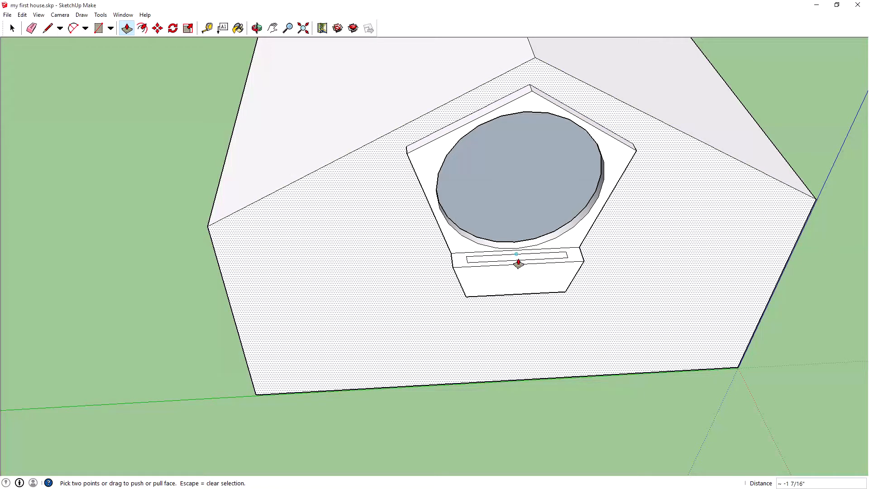
pyautogui.scroll(4, 518, 264)
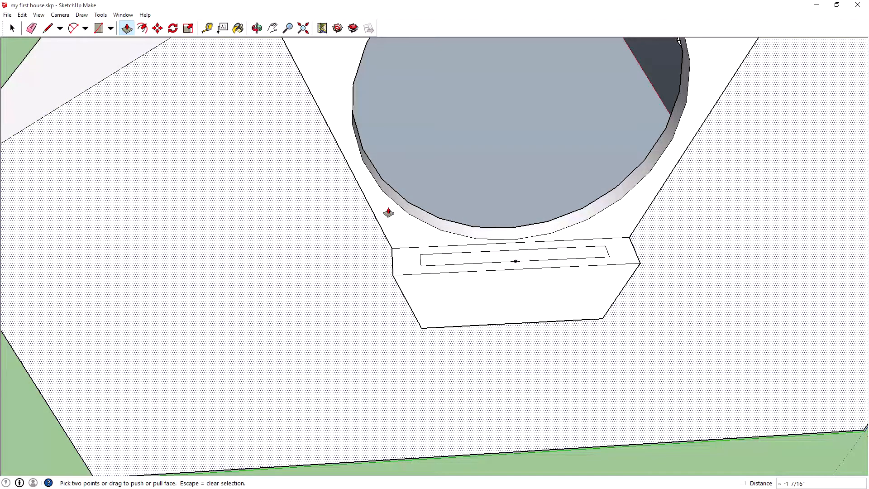
# Step: Select the inner rectangle on the window box and Push/Pull it down about 1 11/16" to start a planting recess
pyautogui.click(12, 28)
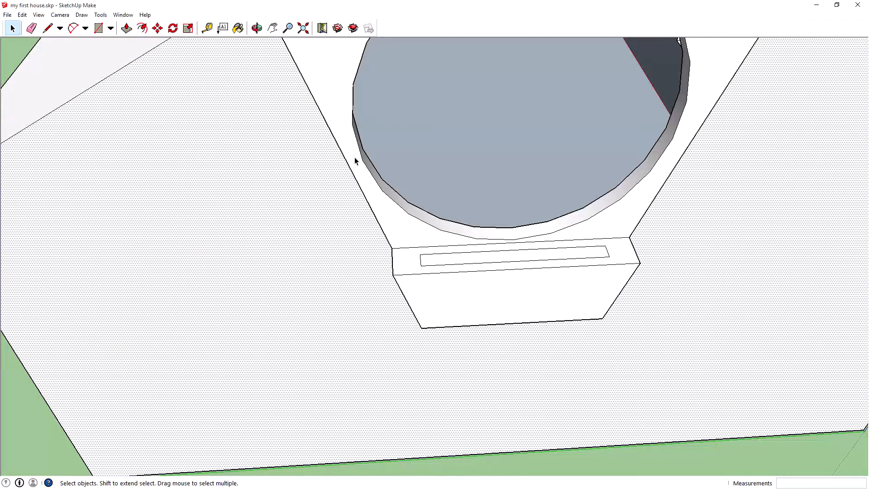
pyautogui.click(504, 259)
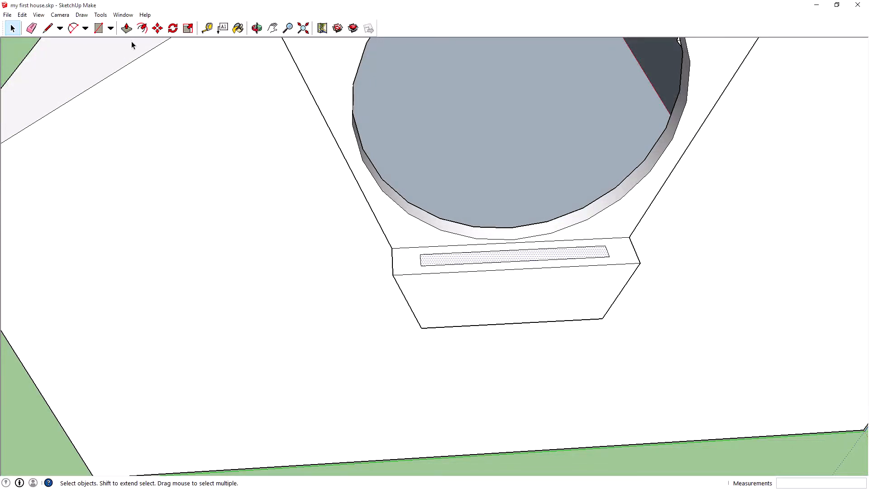
pyautogui.click(126, 28)
pyautogui.click(517, 255)
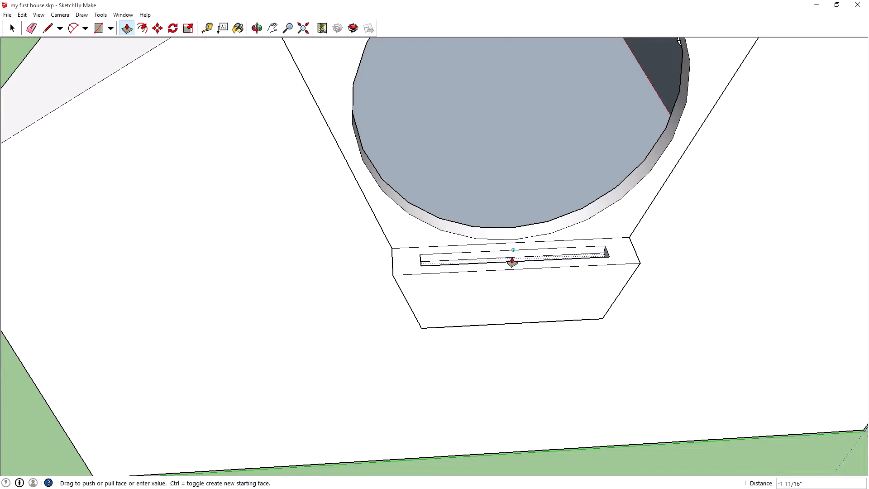
pyautogui.click(512, 261)
# Step: Push/Pull the floor of the window box recess down about 3" further
pyautogui.moveTo(514, 259); pyautogui.dragTo(488, 320, button='middle')
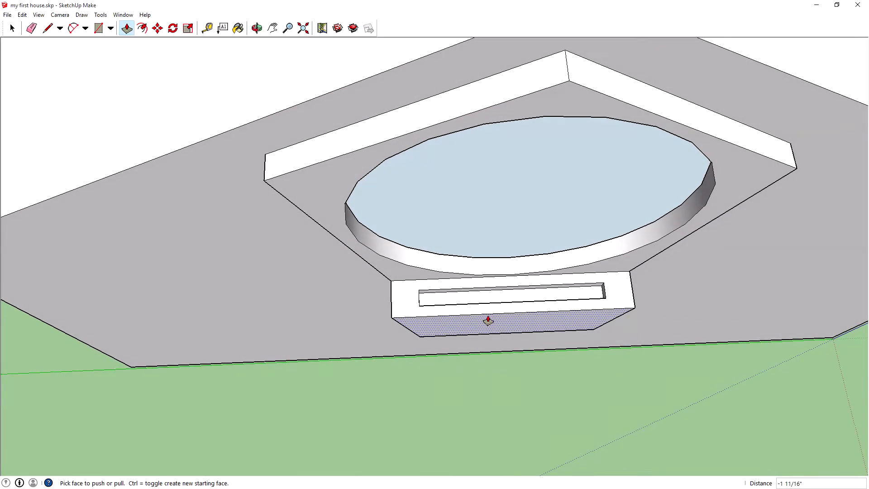
pyautogui.click(502, 297)
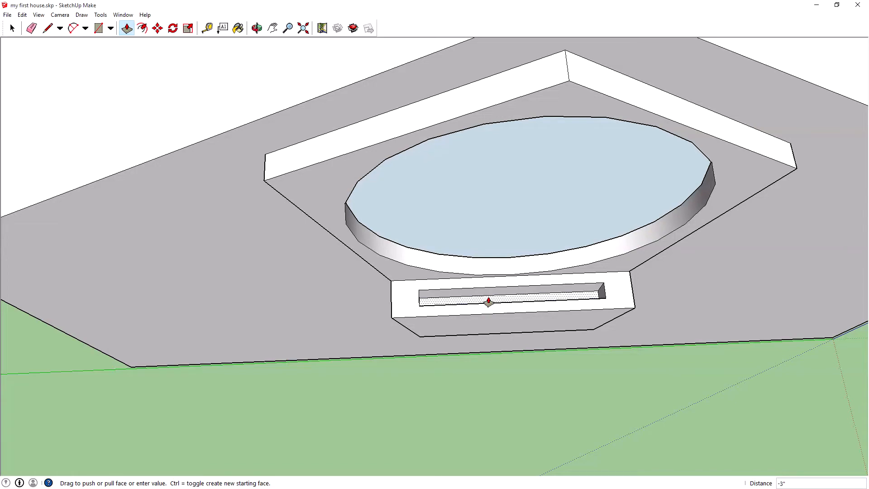
pyautogui.click(489, 300)
# Step: Examine the framed round window with its box and the whole house from the gable end and the door side
pyautogui.moveTo(489, 299); pyautogui.dragTo(523, 239, button='middle')
pyautogui.scroll(-5, 524, 239)
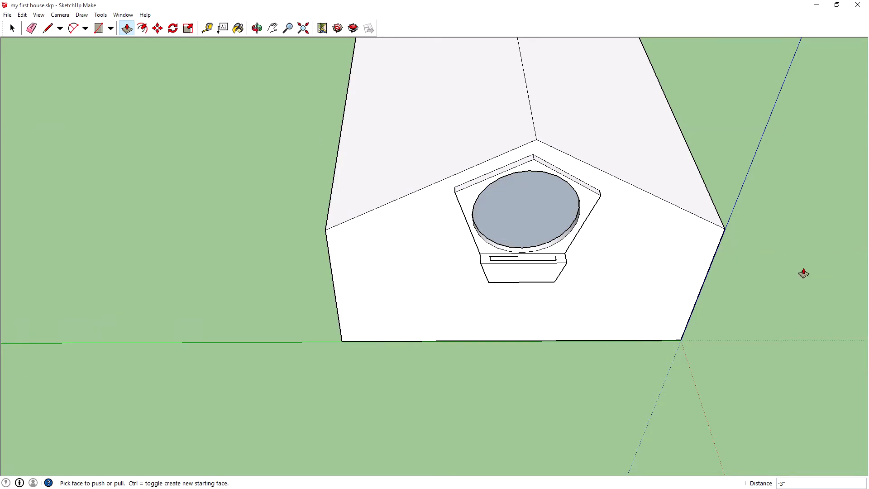
pyautogui.moveTo(803, 273); pyautogui.dragTo(539, 174, button='middle')
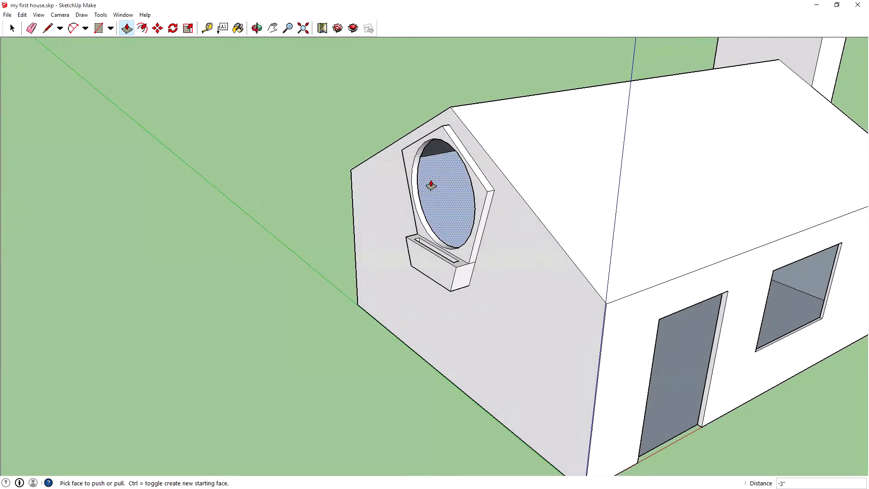
pyautogui.click(13, 28)
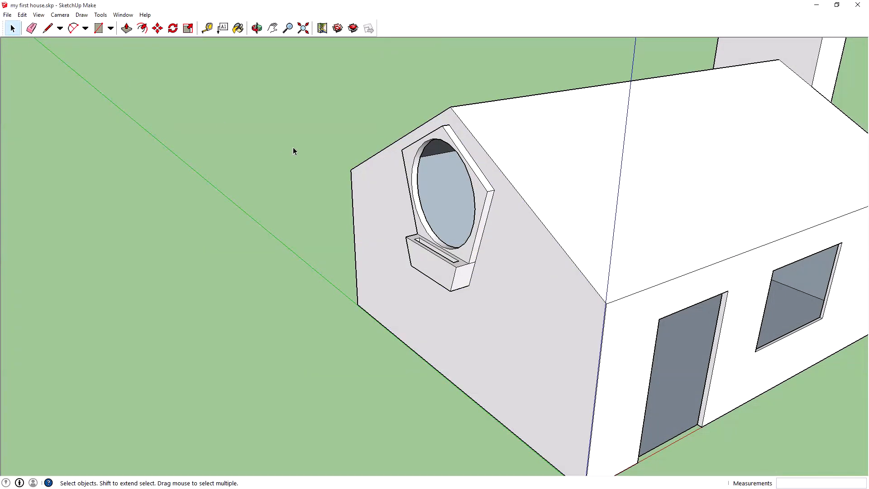
pyautogui.scroll(-3, 653, 251)
pyautogui.scroll(-2, 699, 305)
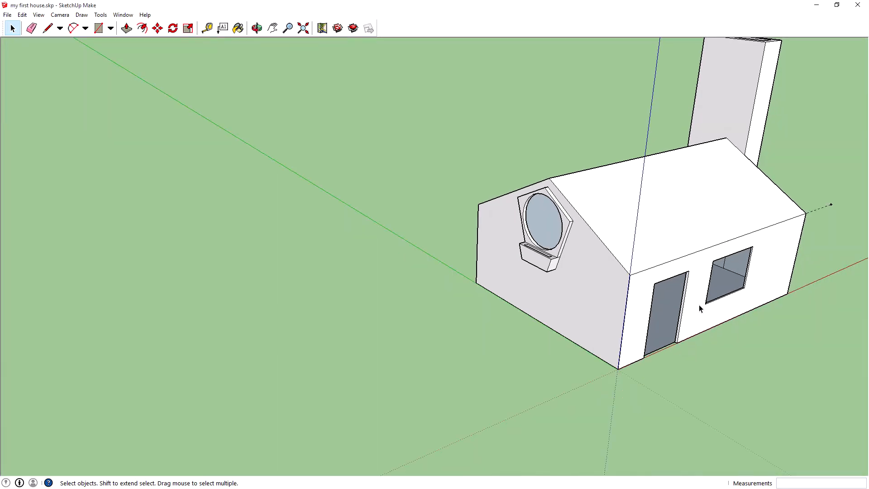
pyautogui.moveTo(699, 305); pyautogui.dragTo(494, 273, button='middle')
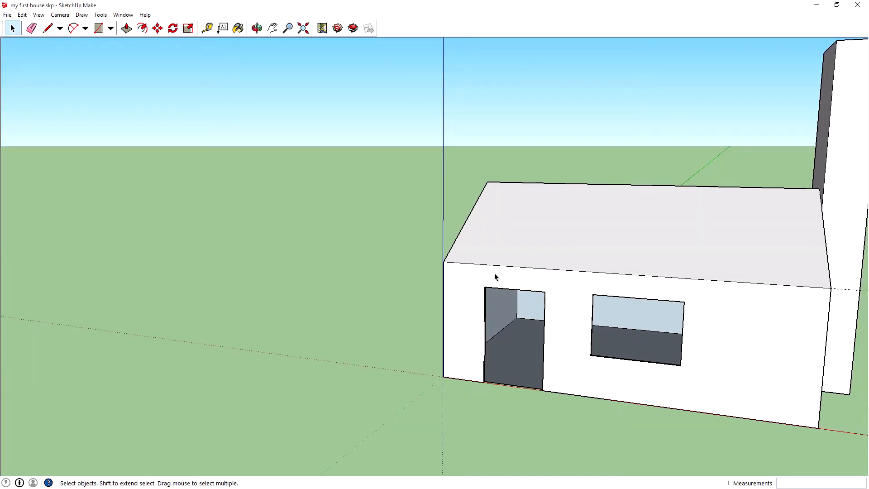